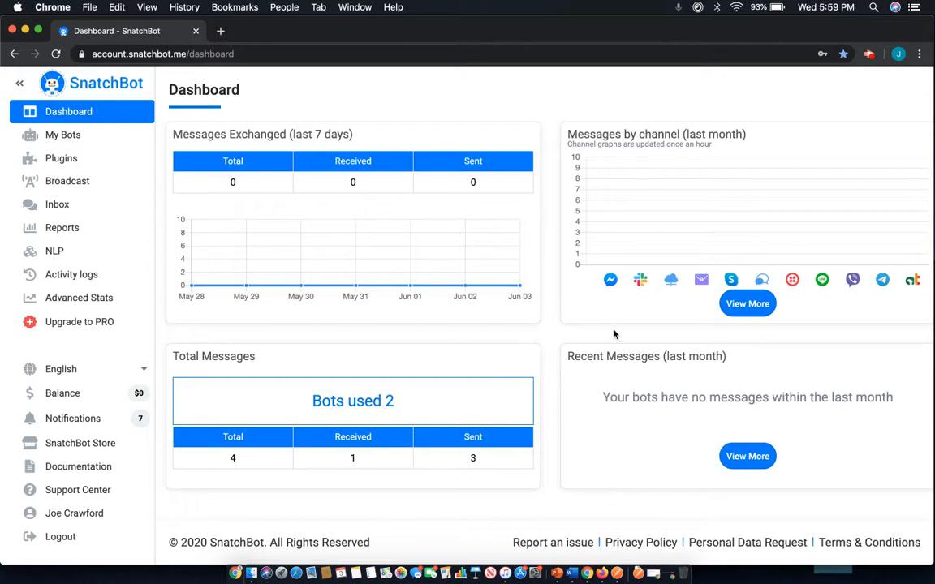
# Open the User Response Chatbot and insert a prior Response Text placeholder after "Thanks," in the Response interaction's message.
pyautogui.click(79, 139)
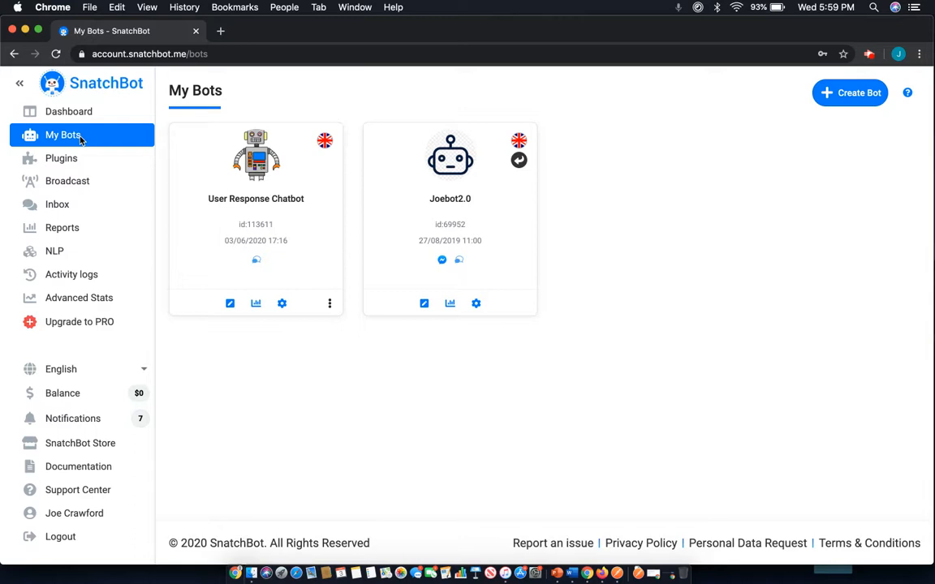
pyautogui.click(204, 183)
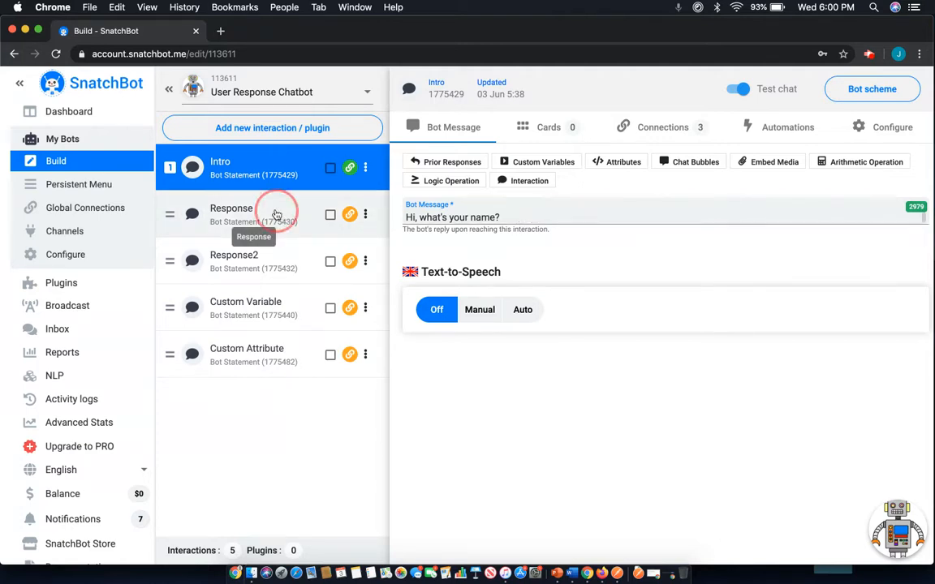
pyautogui.click(248, 205)
pyautogui.click(477, 217)
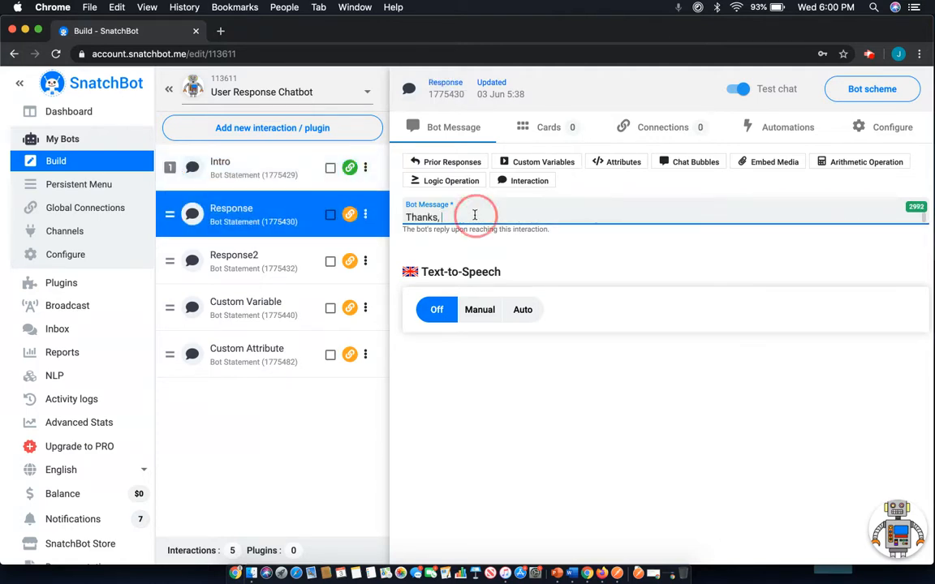
pyautogui.click(453, 165)
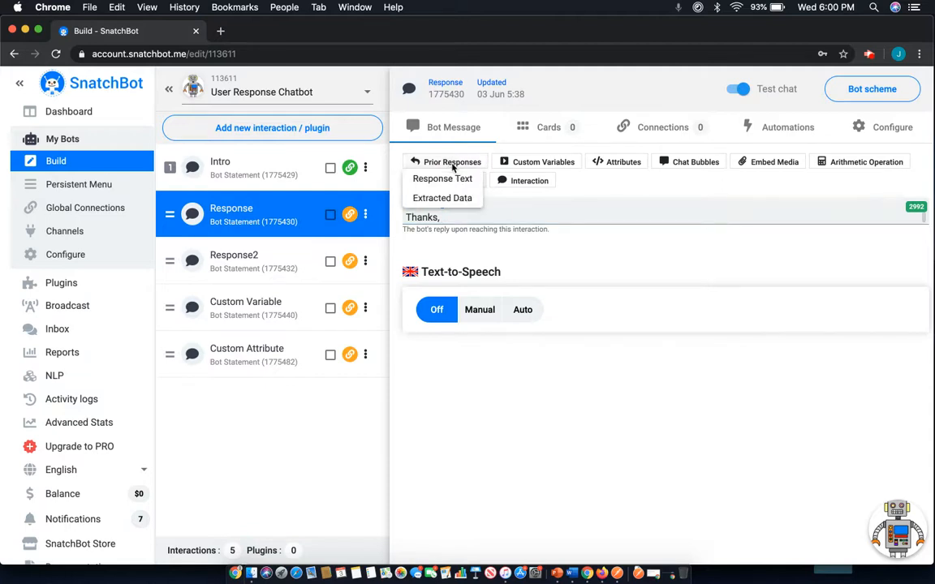
pyautogui.click(456, 179)
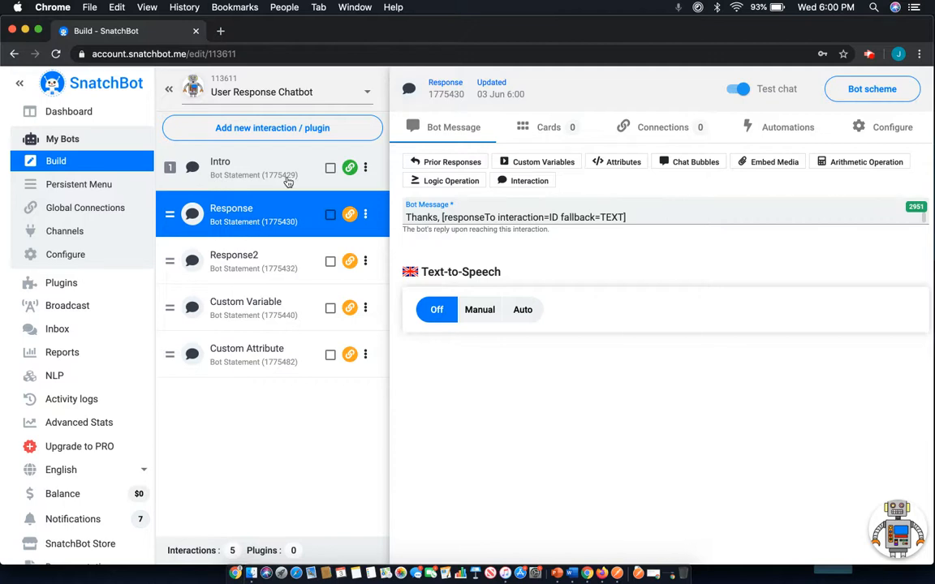
# Set the interaction ID in the Response message's responseTo placeholder to 1775429, the Intro interaction.
pyautogui.doubleClick(553, 217)
pyautogui.press('BackSpace')
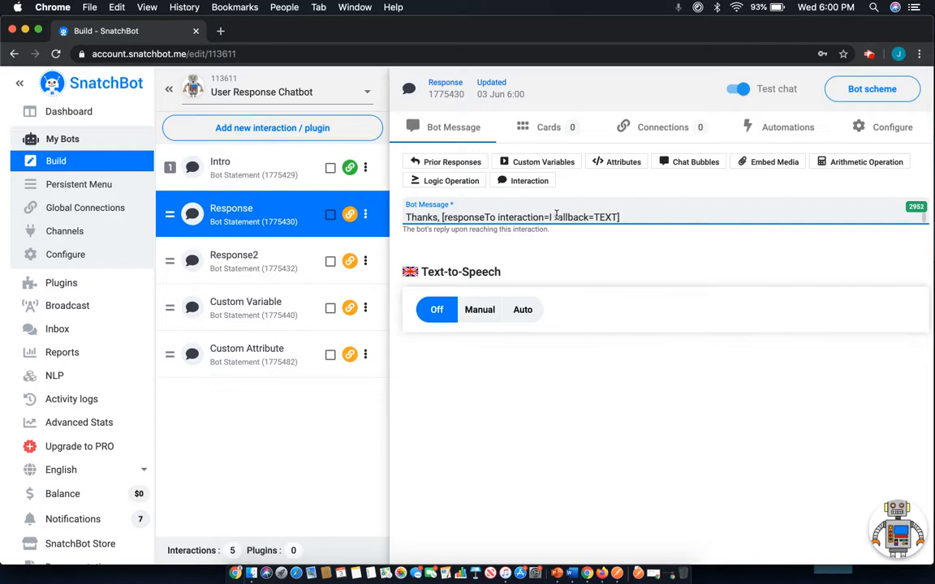
pyautogui.write('17754')
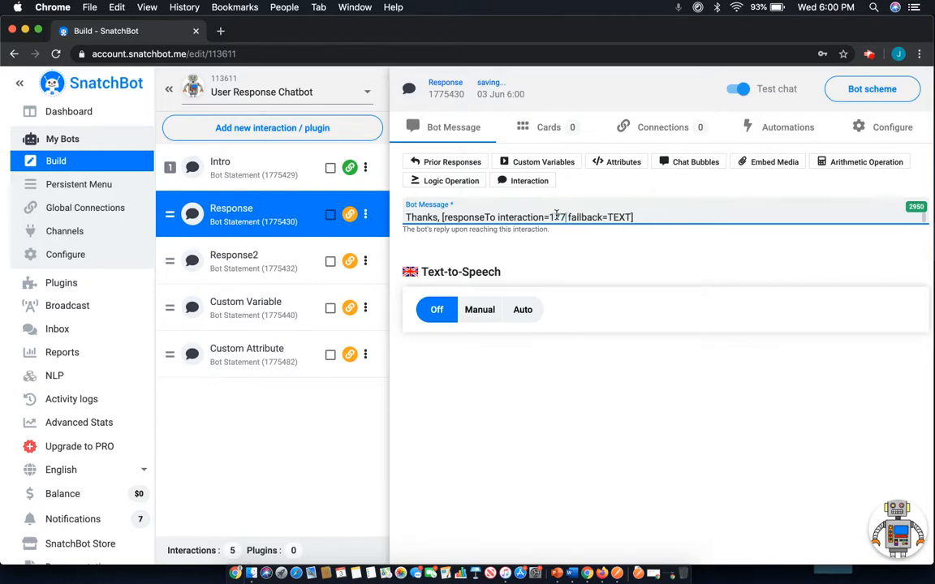
pyautogui.write('29')
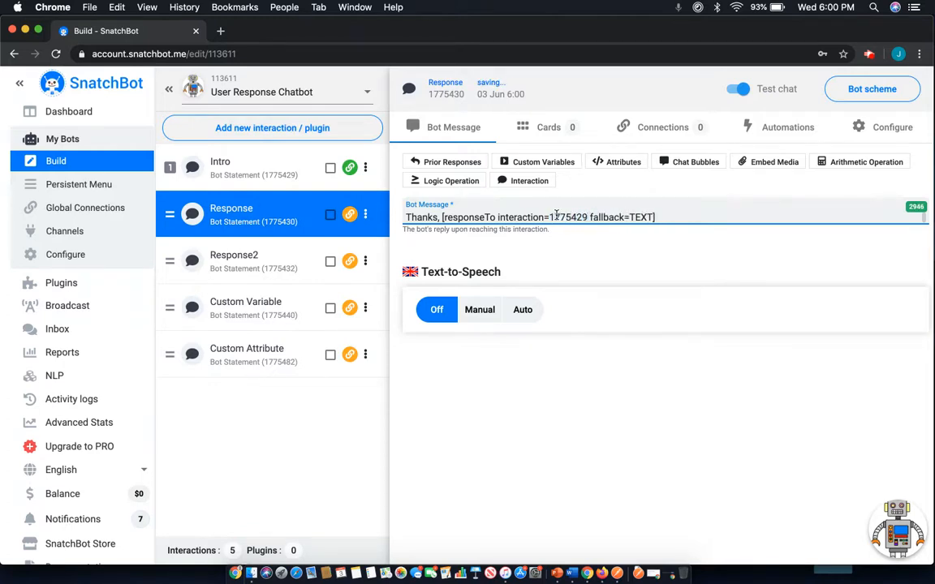
pyautogui.click(609, 247)
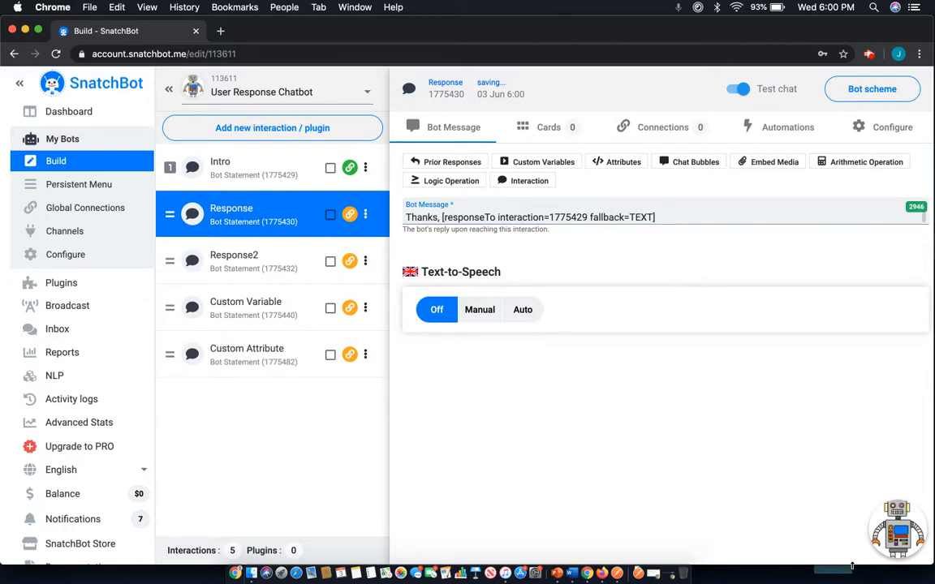
# Test the Response interaction by answering the bot's name question with a short first name, and close the test chat.
pyautogui.click(897, 531)
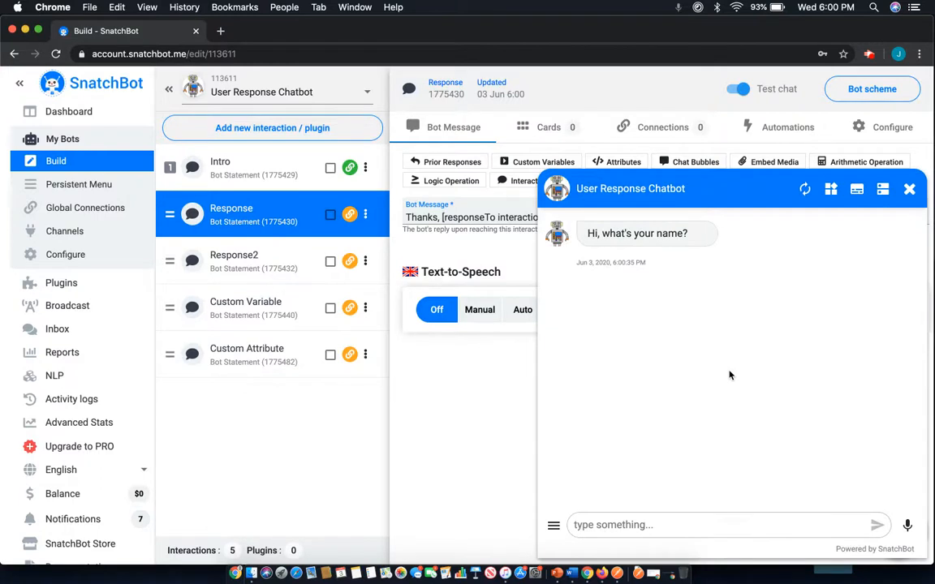
pyautogui.click(683, 526)
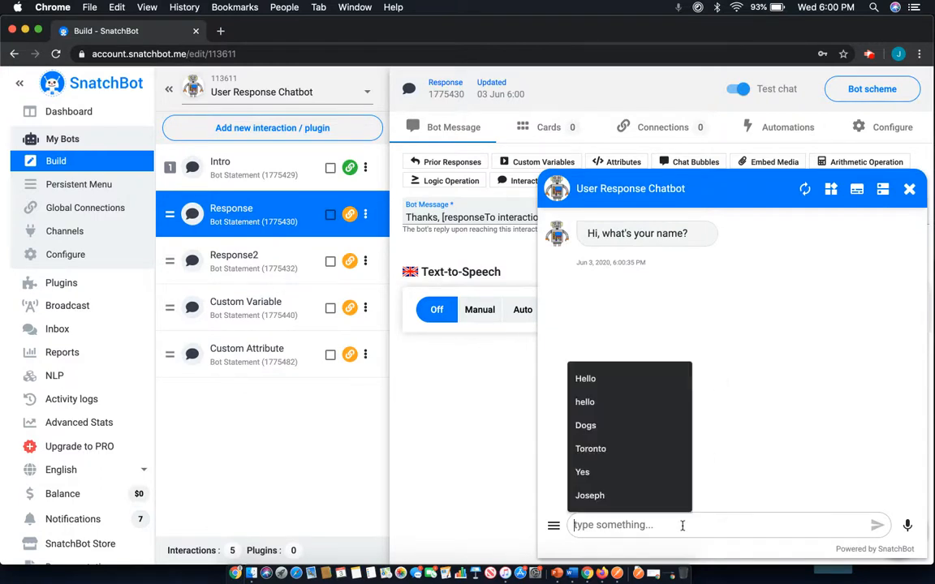
pyautogui.write('Ji')
pyautogui.press('BackSpace')
pyautogui.write('oe')
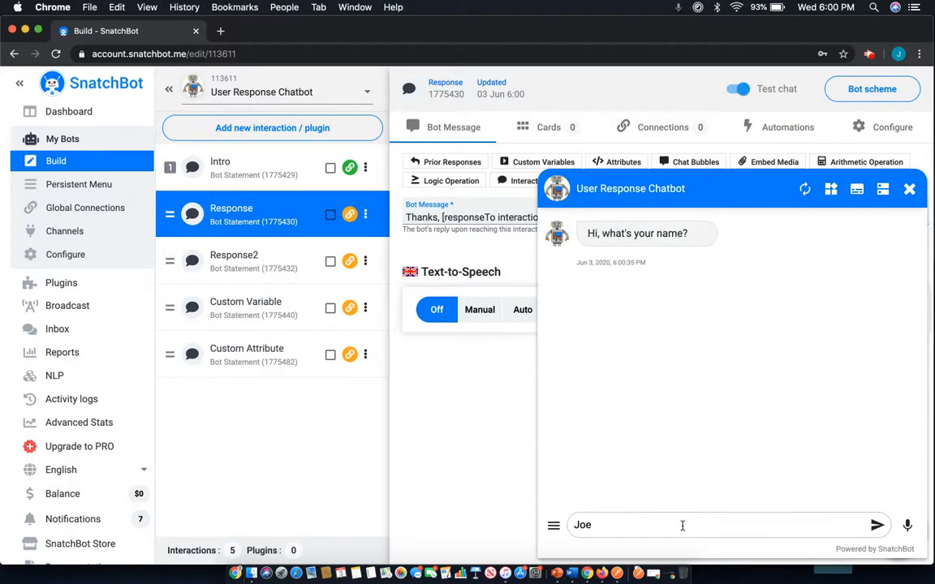
pyautogui.press('Return')
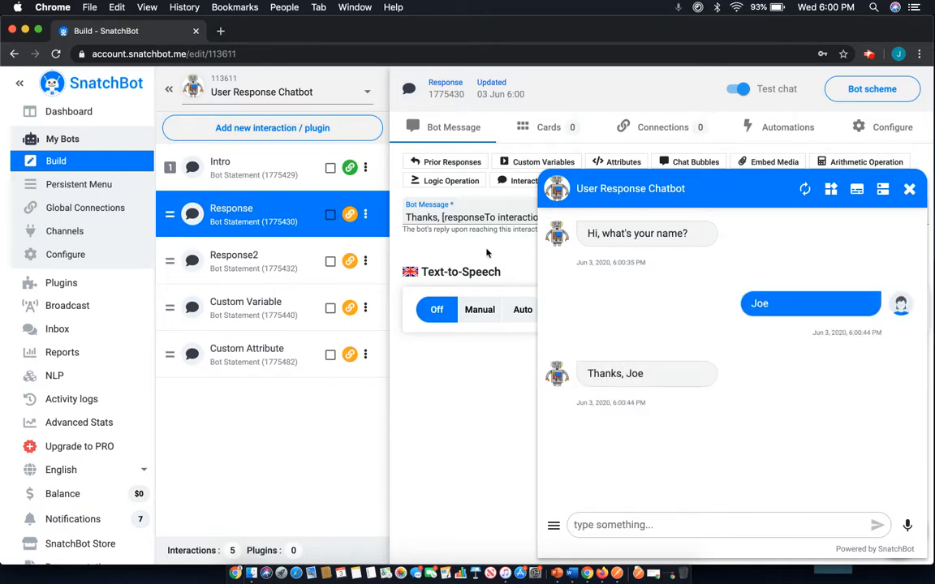
pyautogui.click(909, 191)
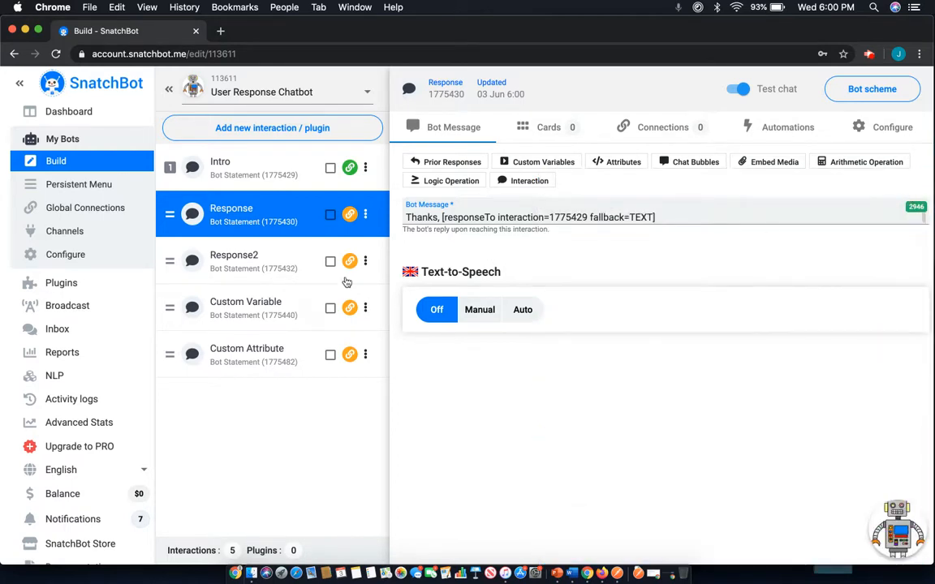
# Insert a prior-response Extracted Data placeholder after "Thanks," in the Response2 interaction's message.
pyautogui.click(286, 258)
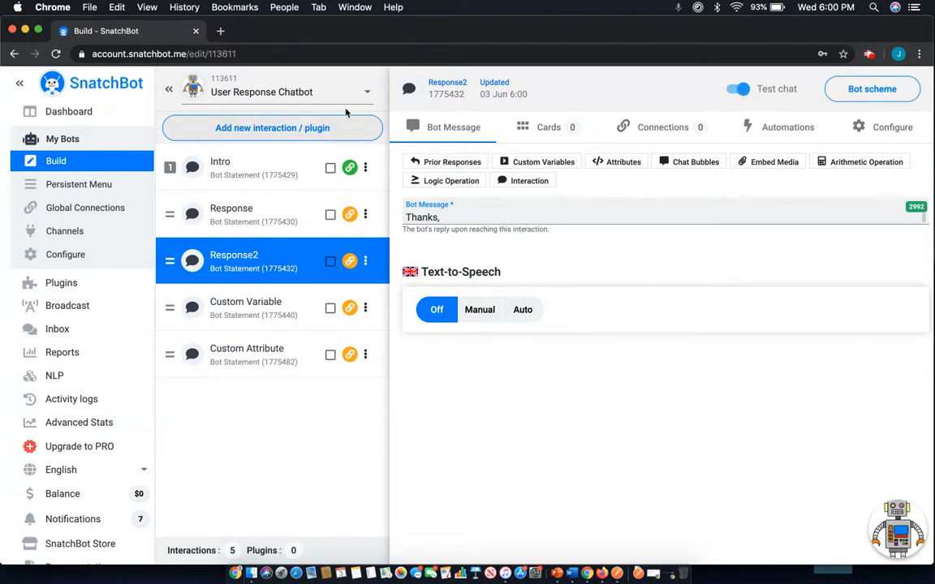
pyautogui.doubleClick(451, 216)
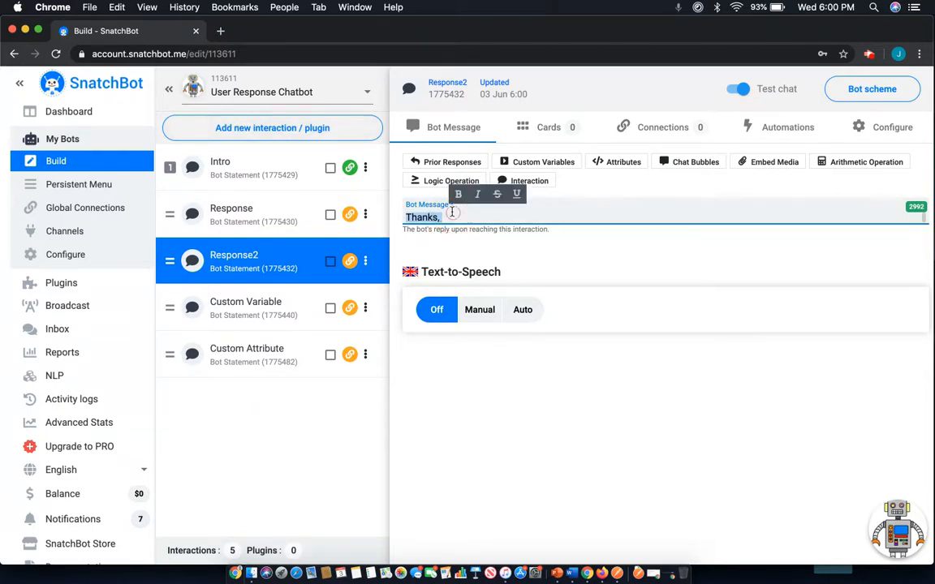
pyautogui.click(450, 215)
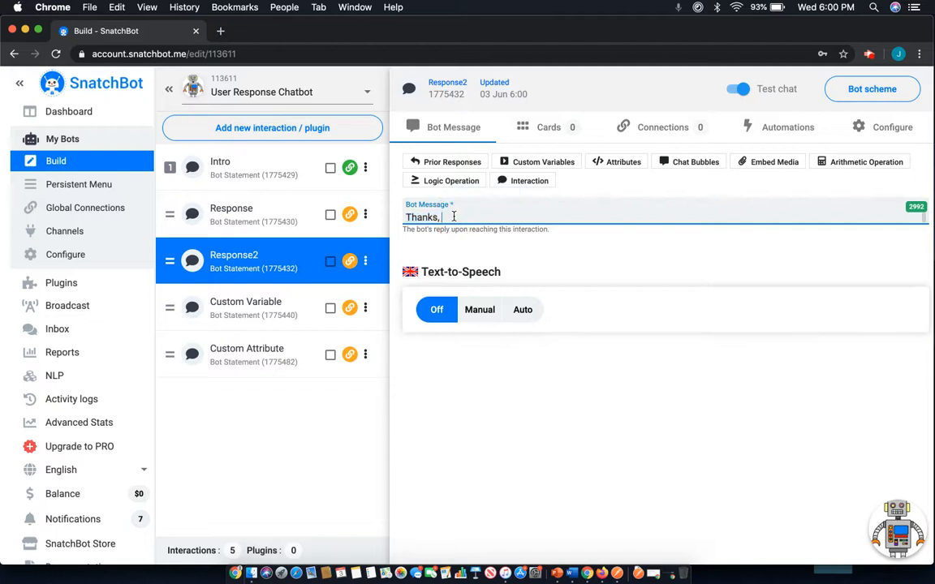
pyautogui.click(459, 164)
pyautogui.click(455, 200)
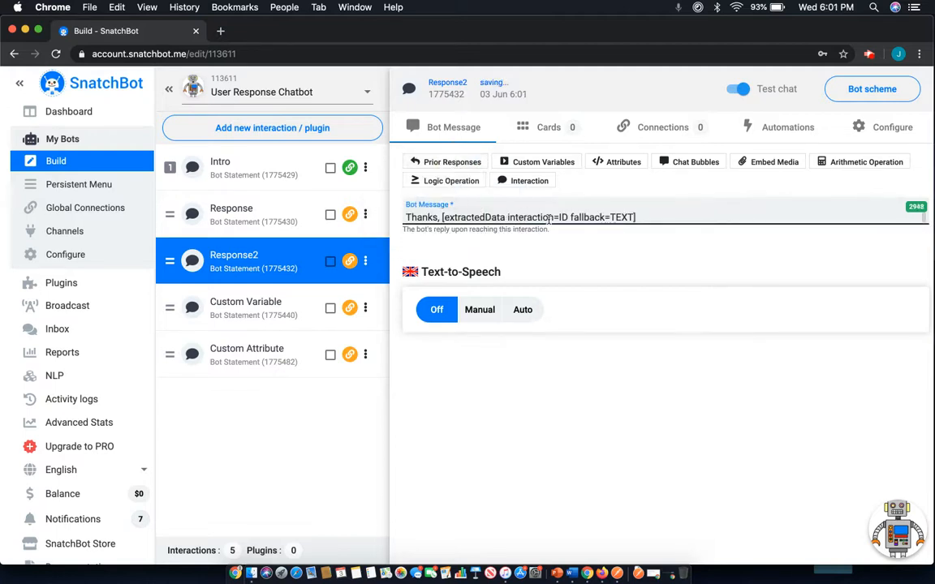
# Set the interaction ID in the Response2 message's extractedData placeholder to 1775429.
pyautogui.click(566, 216)
pyautogui.press('BackSpace')
pyautogui.press('BackSpace')
pyautogui.write('177')
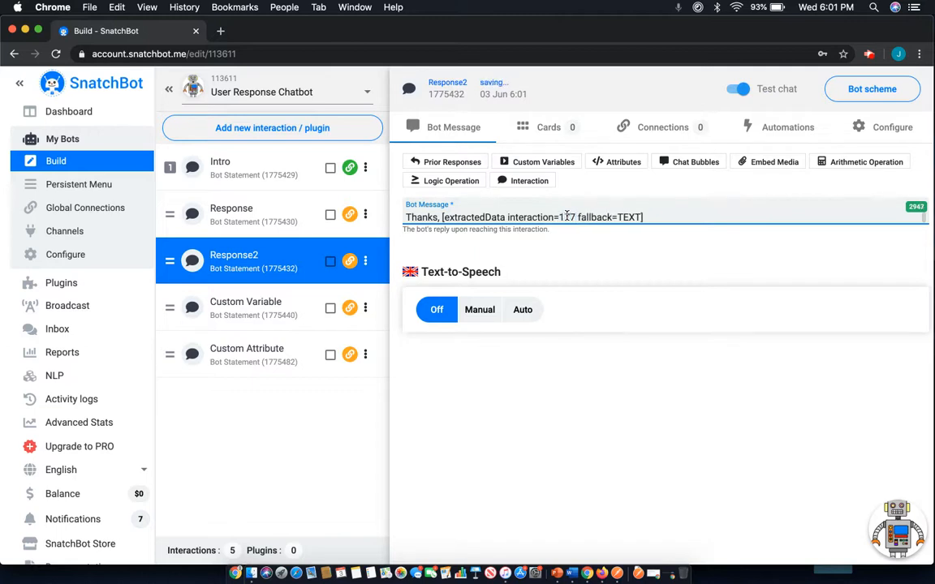
pyautogui.write('5429')
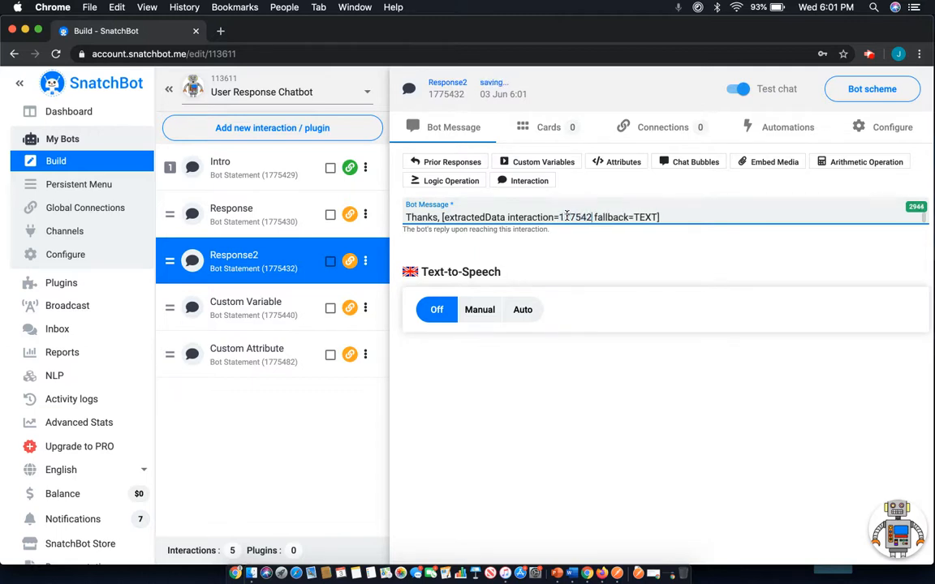
pyautogui.click(633, 248)
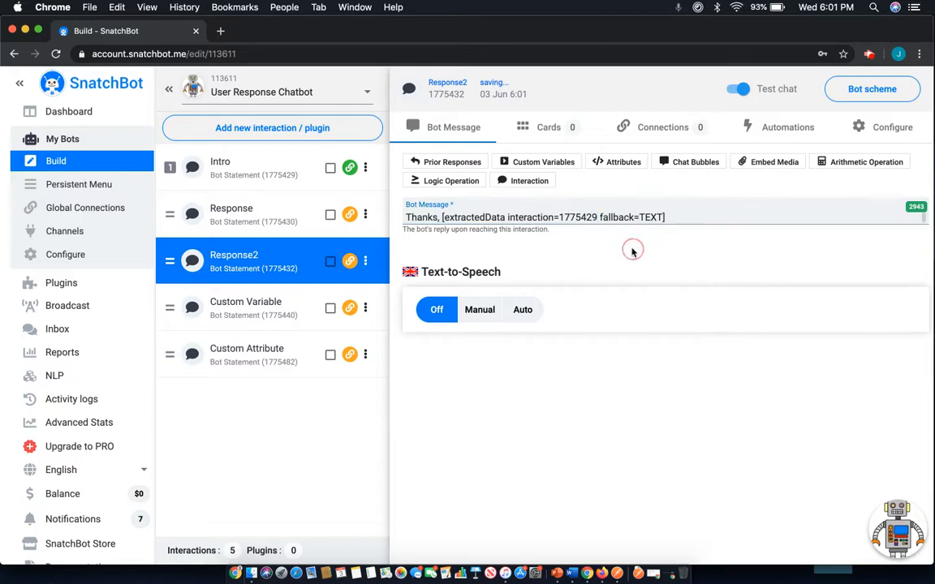
# Test the Response2 interaction by answering the name question with the full form of the first name, and close the test chat.
pyautogui.click(899, 534)
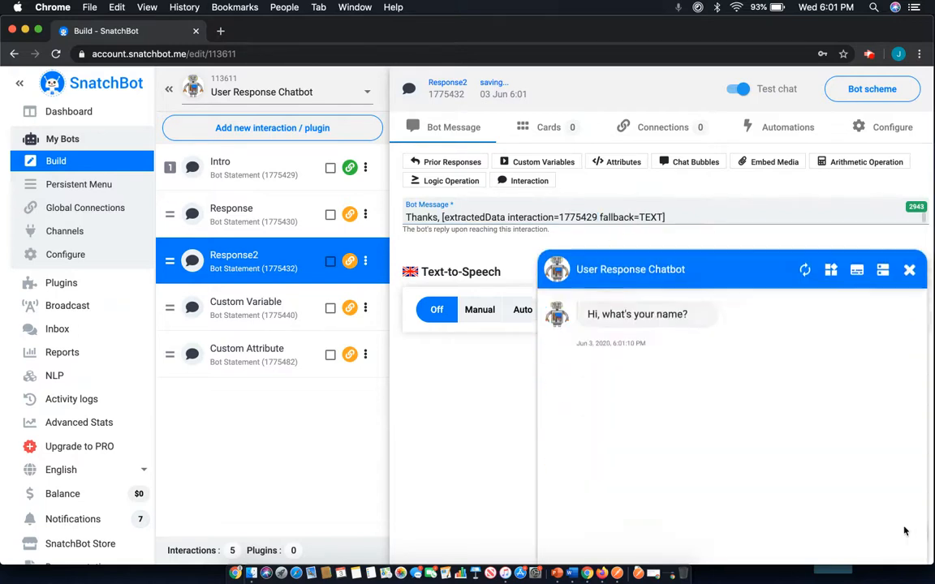
pyautogui.click(638, 524)
pyautogui.write('Joseph')
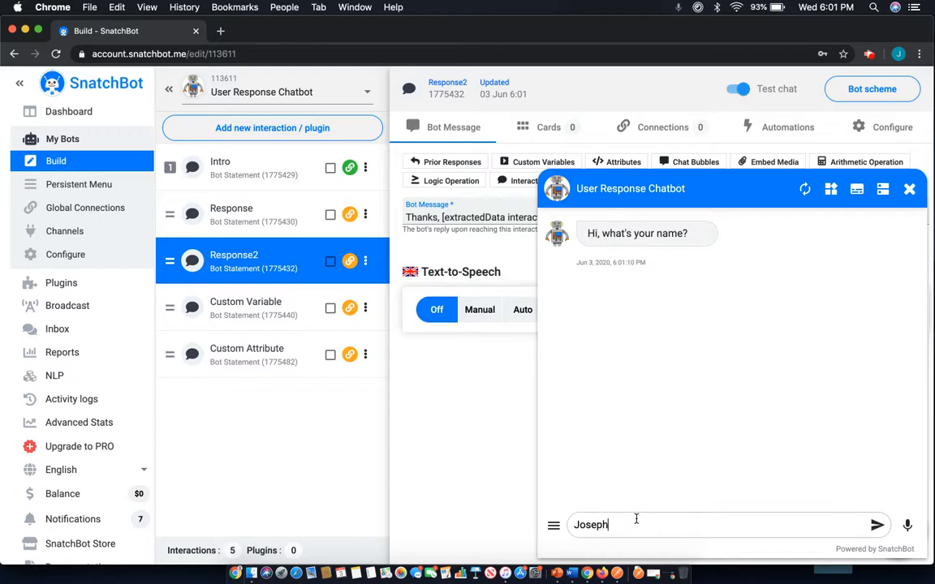
pyautogui.press('Return')
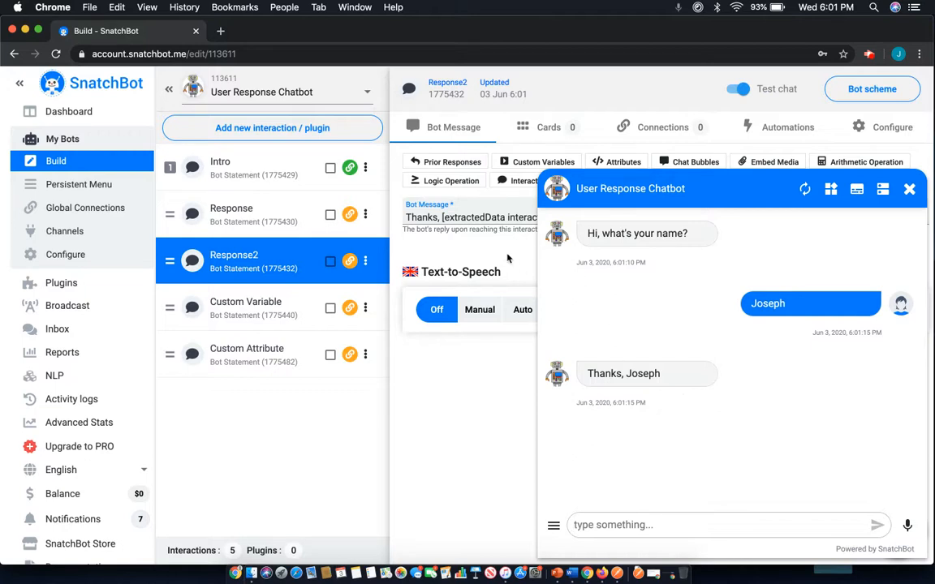
pyautogui.click(908, 189)
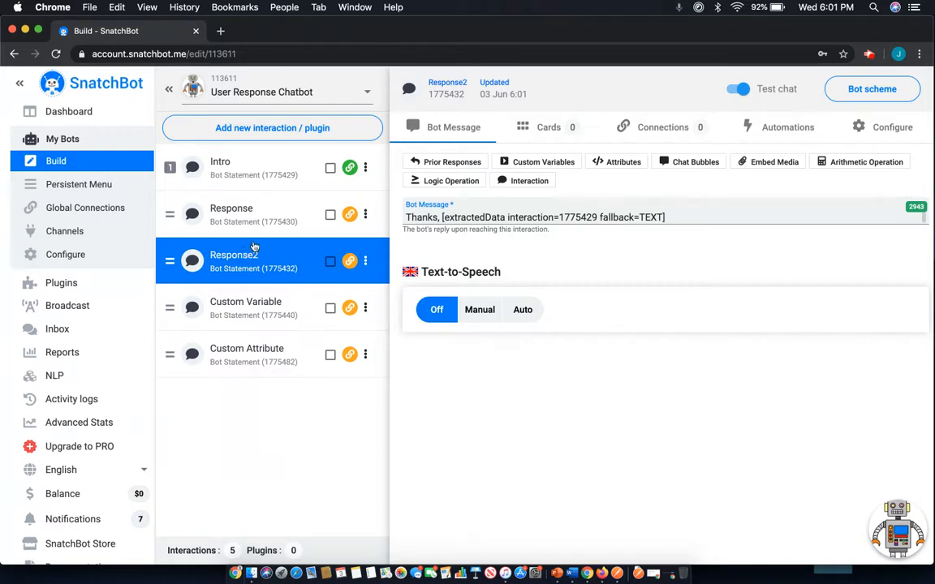
# Add a Set Value custom variable with the key Name below "Thank you." in the Custom Variable interaction's message.
pyautogui.click(280, 223)
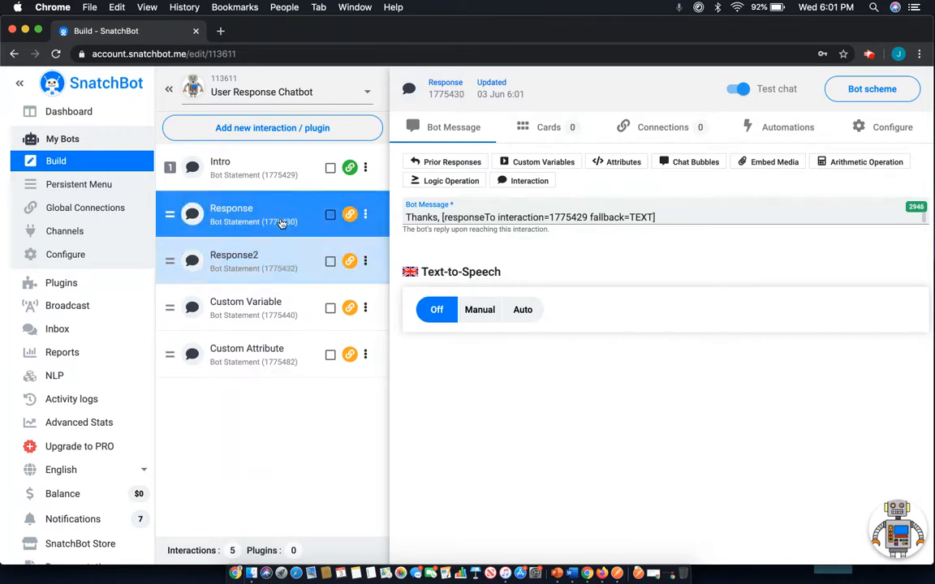
pyautogui.click(284, 272)
pyautogui.click(285, 317)
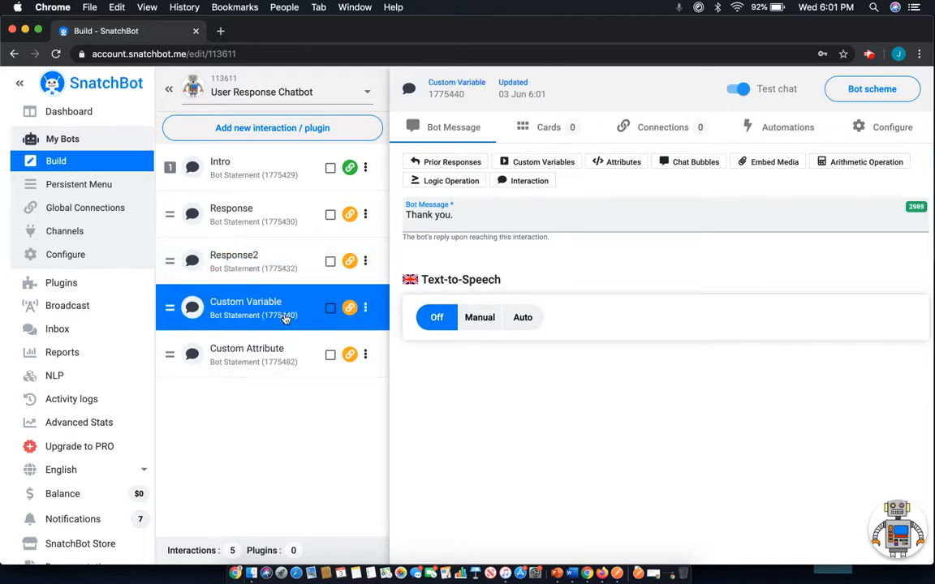
pyautogui.click(410, 224)
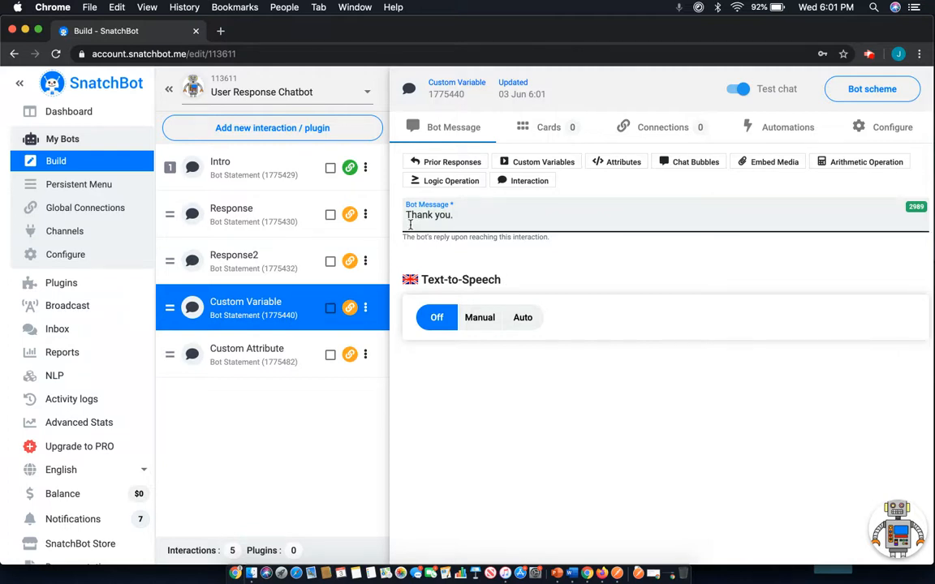
pyautogui.click(535, 164)
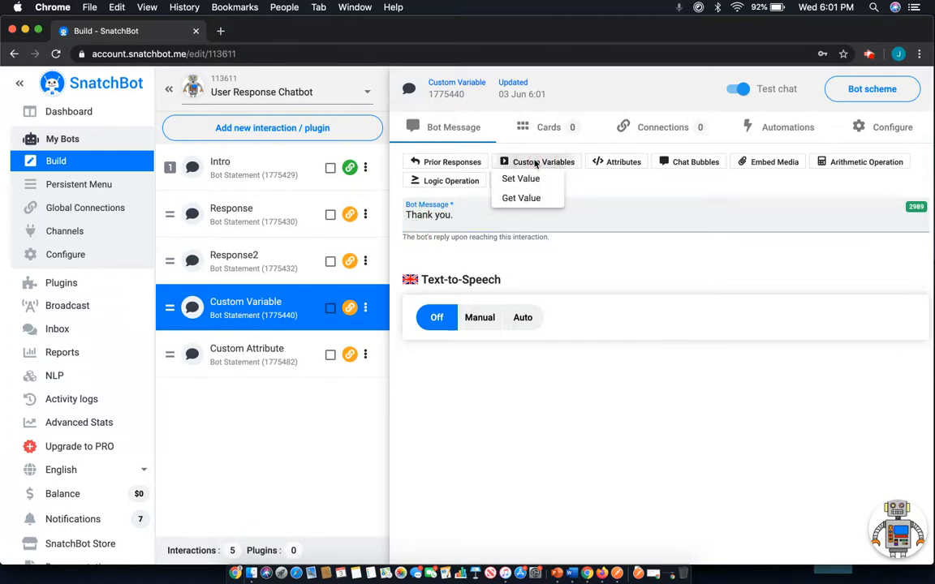
pyautogui.click(522, 178)
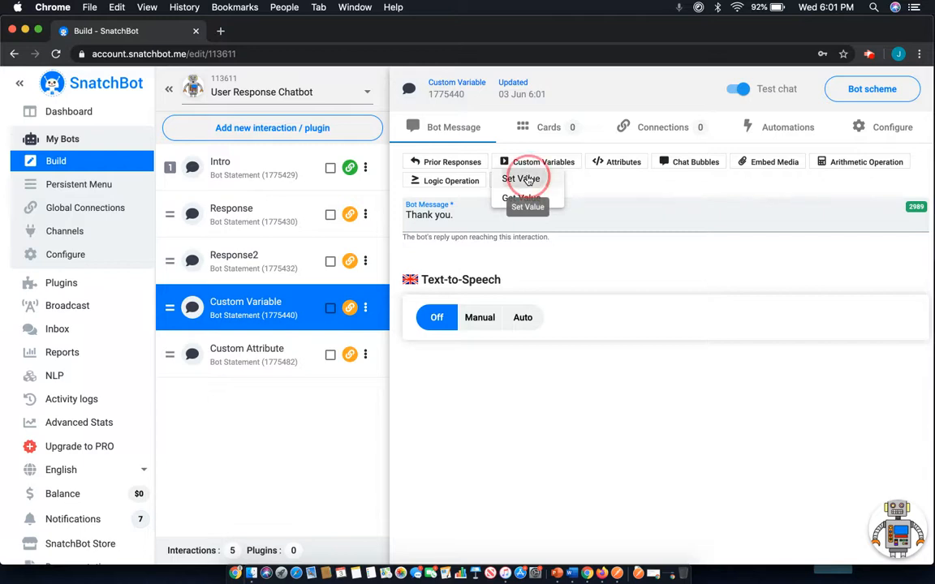
pyautogui.doubleClick(466, 225)
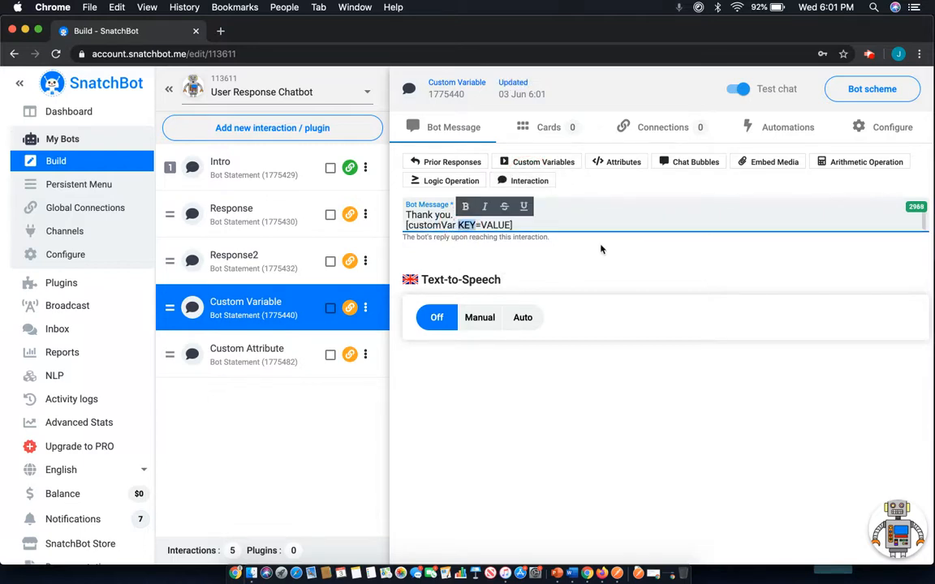
pyautogui.write('Name')
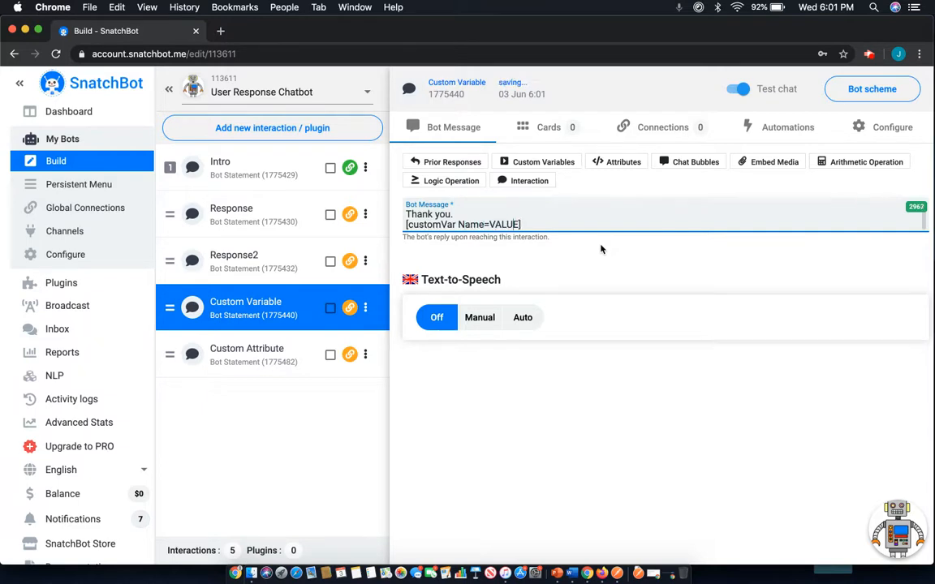
# Replace the VALUE text of the Name variable with a prior Response Text placeholder.
pyautogui.press('BackSpace')
pyautogui.press('BackSpace')
pyautogui.press('BackSpace')
pyautogui.press('BackSpace')
pyautogui.press('BackSpace')
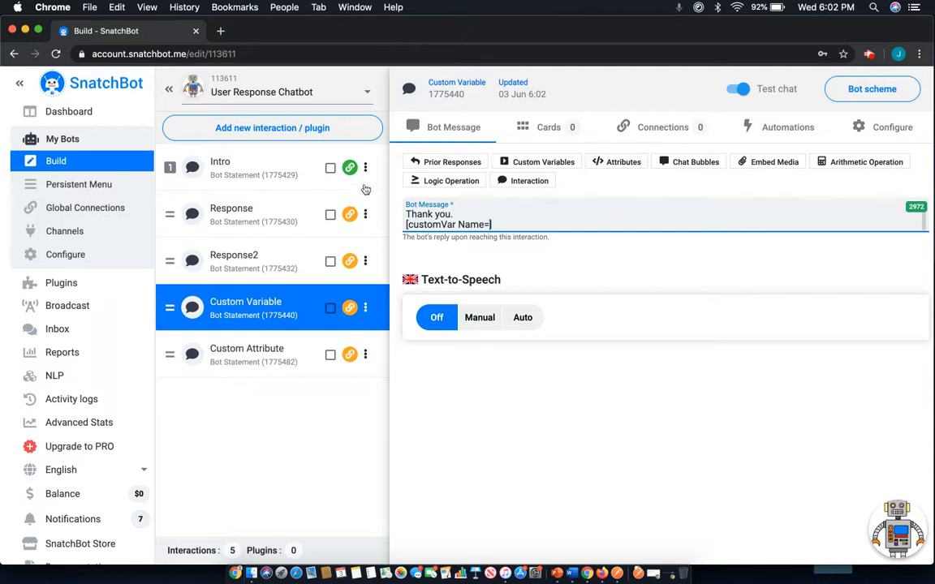
pyautogui.click(461, 165)
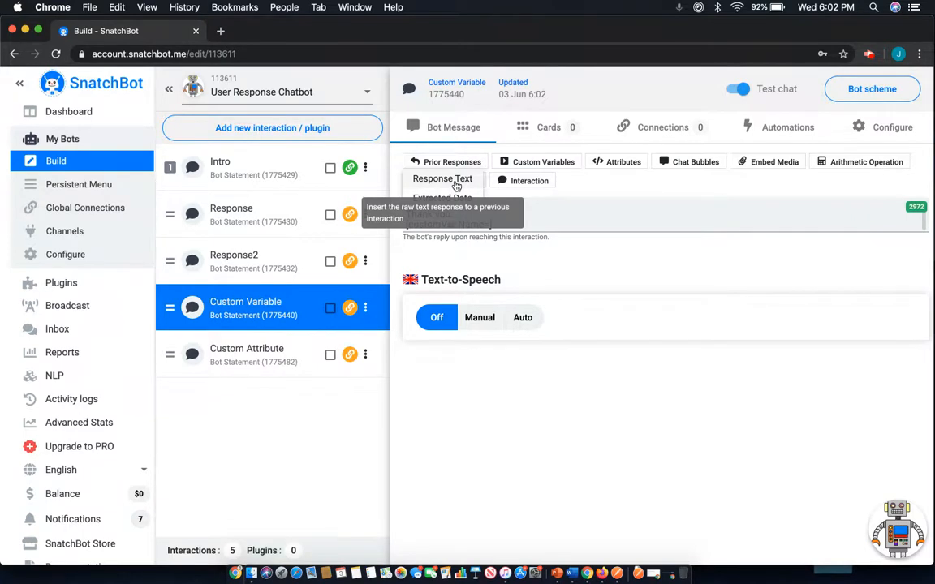
pyautogui.click(457, 182)
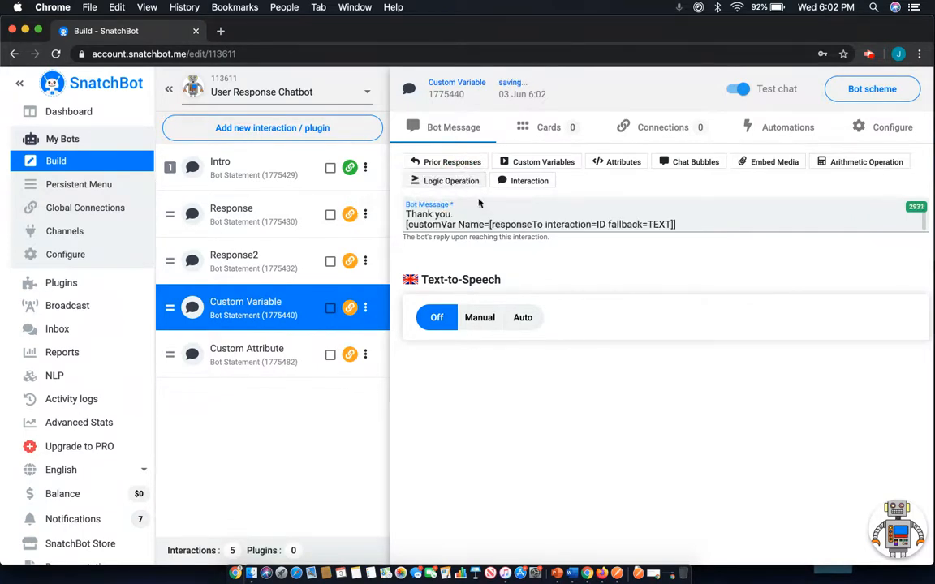
# Set the interaction ID in the Name variable's responseTo placeholder to 1775429.
pyautogui.click(603, 224)
pyautogui.press('BackSpace')
pyautogui.press('BackSpace')
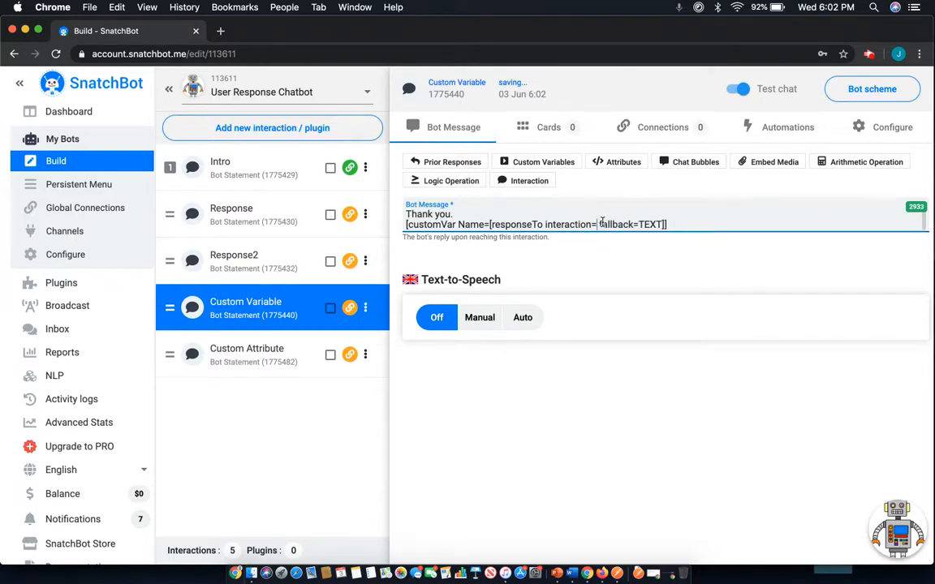
pyautogui.write('177')
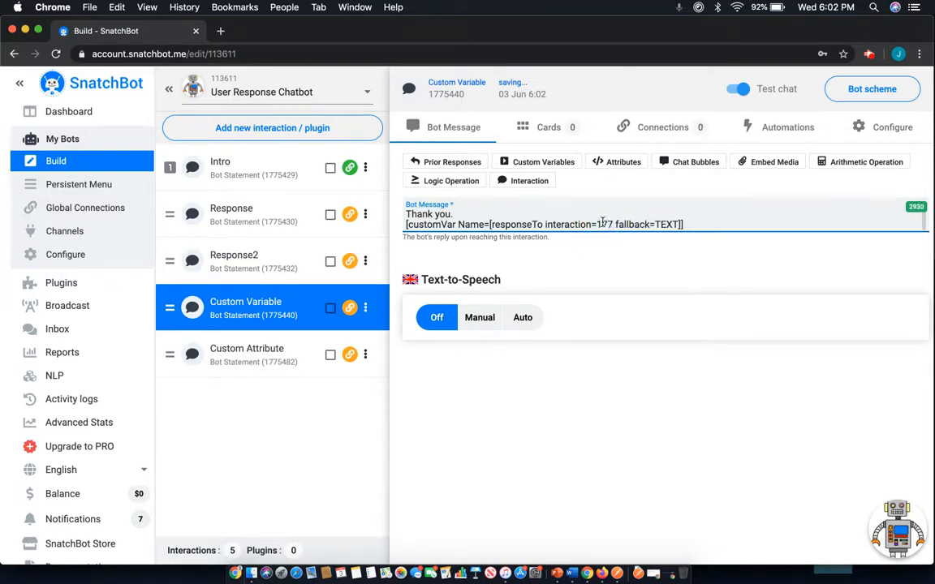
pyautogui.write('5429')
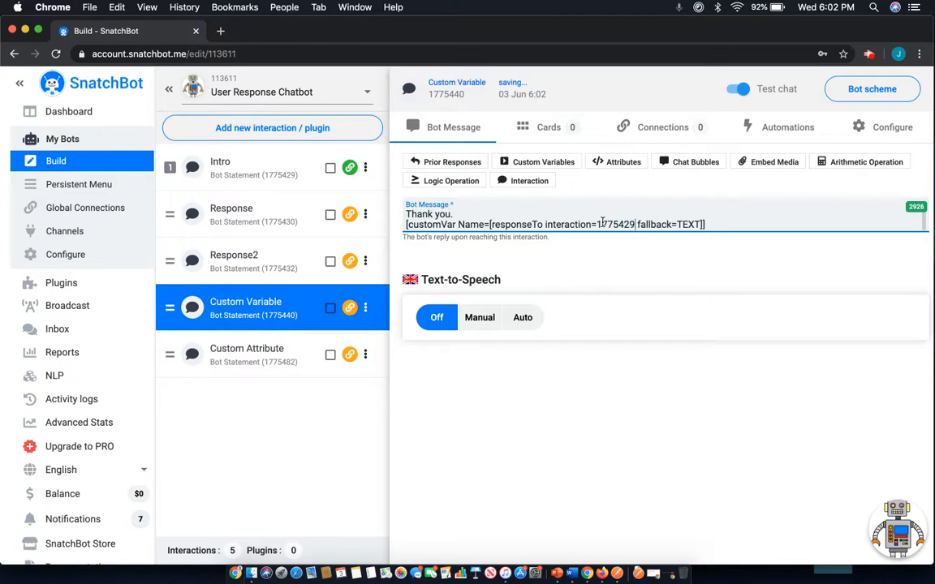
pyautogui.click(591, 257)
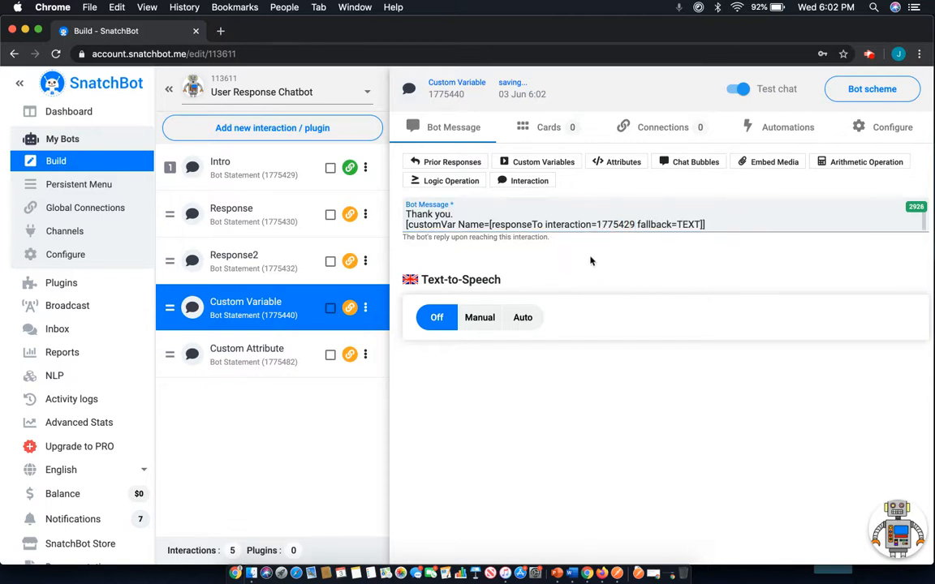
# Test the Custom Variable interaction by answering the Intro name question with a first name, and close the test chat.
pyautogui.click(281, 169)
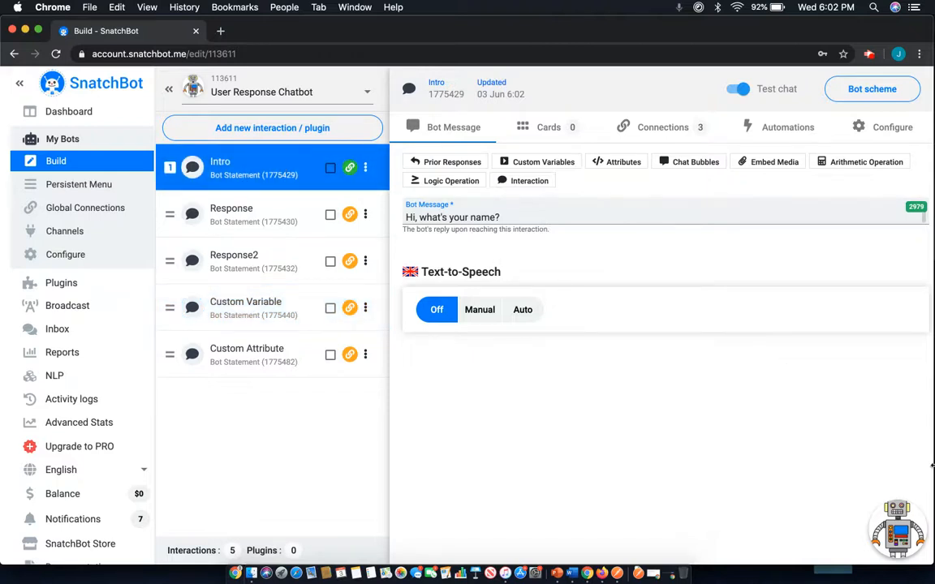
pyautogui.click(897, 532)
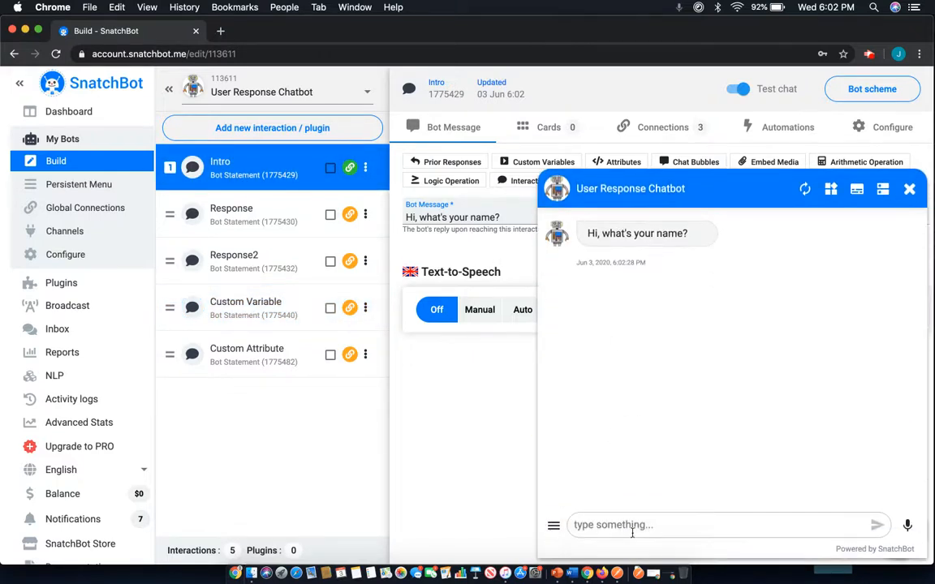
pyautogui.click(629, 525)
pyautogui.write('Joel')
pyautogui.press('Return')
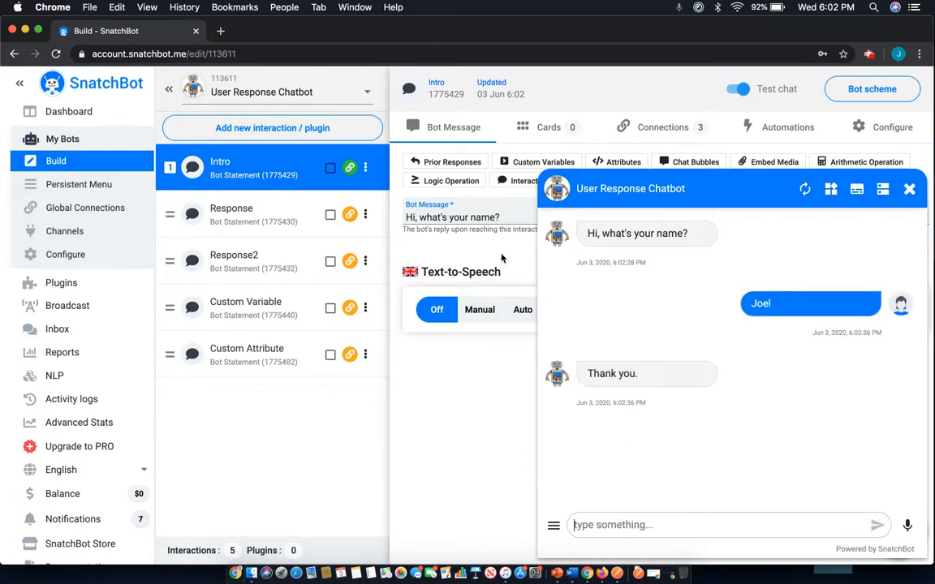
pyautogui.click(233, 306)
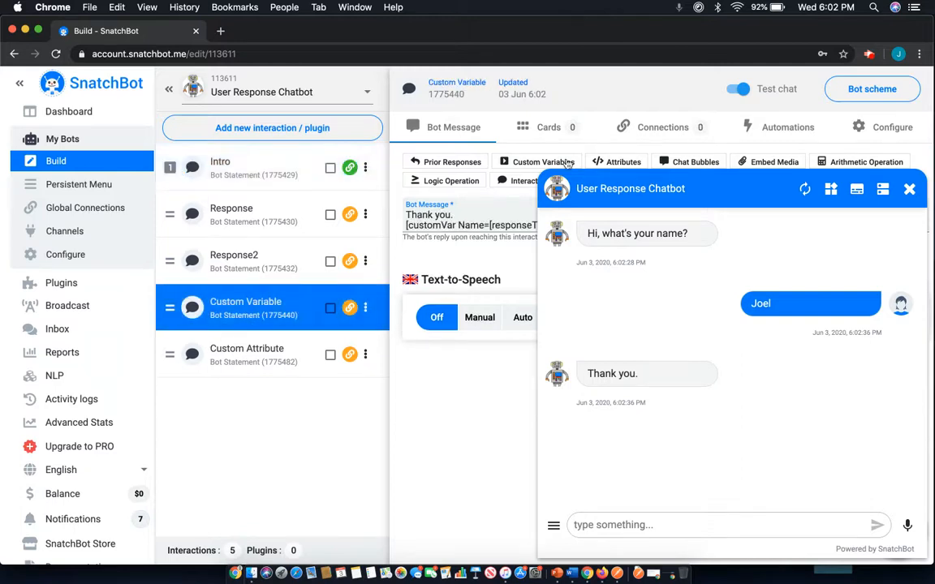
pyautogui.click(908, 190)
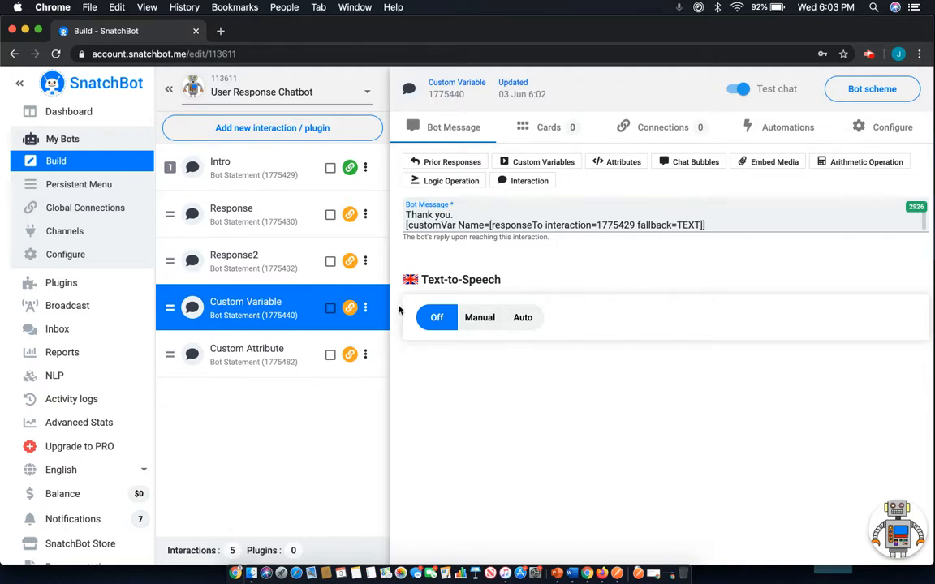
# Enter Name as the custom attribute key in the Custom Attribute interaction's configuration.
pyautogui.click(288, 370)
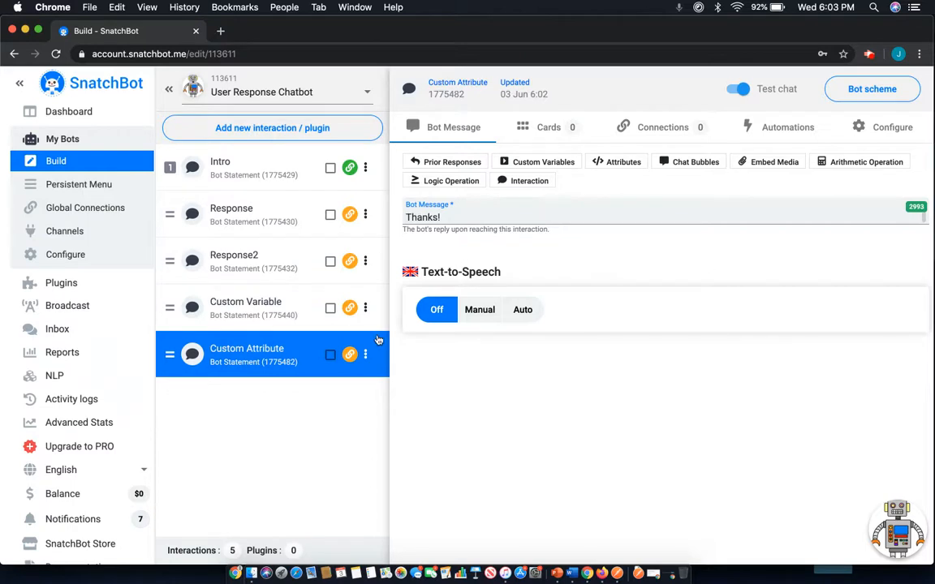
pyautogui.click(906, 130)
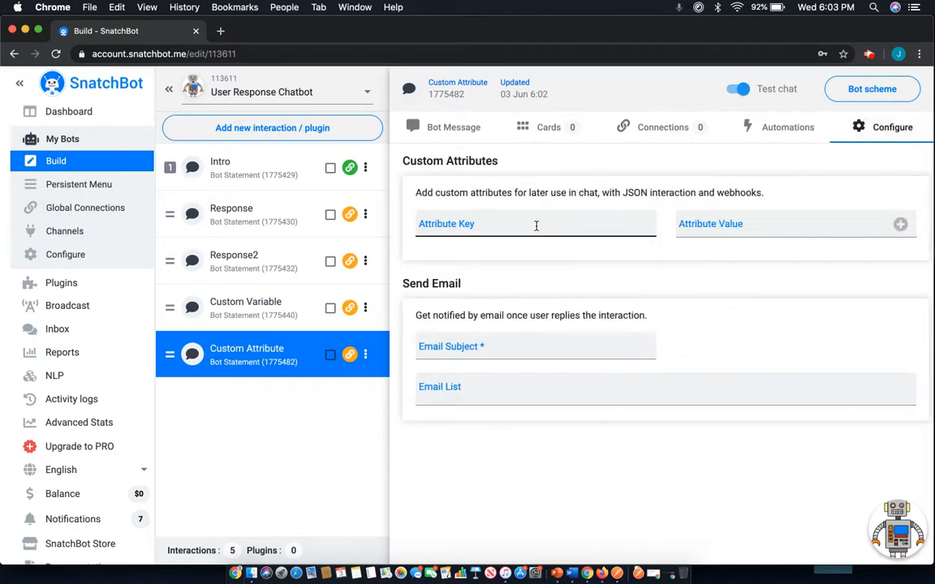
pyautogui.click(535, 226)
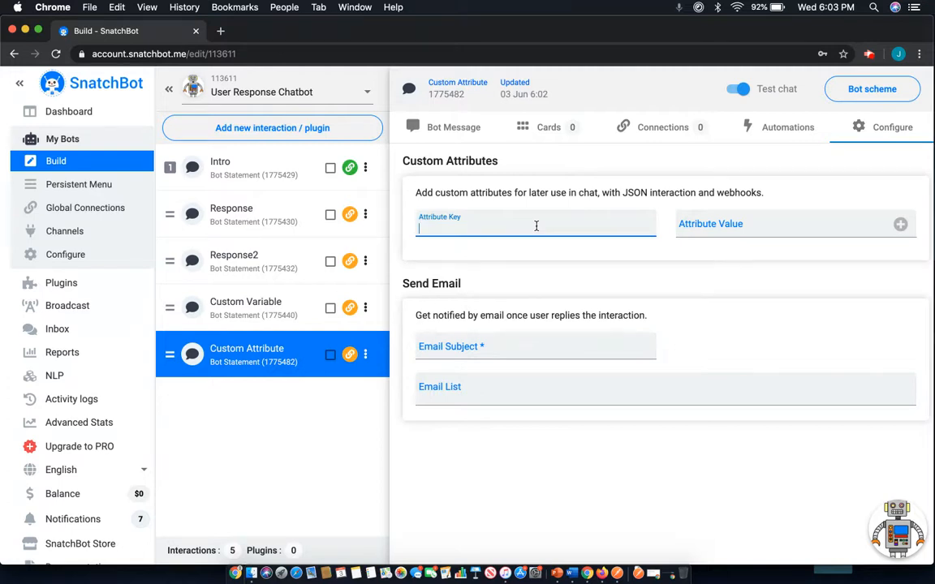
pyautogui.write('Name')
pyautogui.click(707, 225)
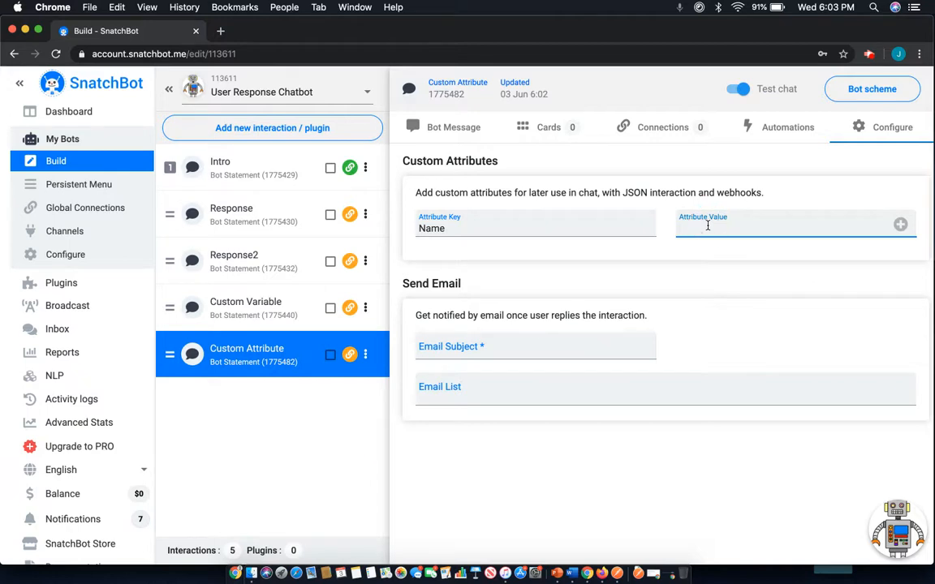
# Generate a prior Response Text placeholder in the bot message and move it into the Name attribute's value.
pyautogui.click(449, 127)
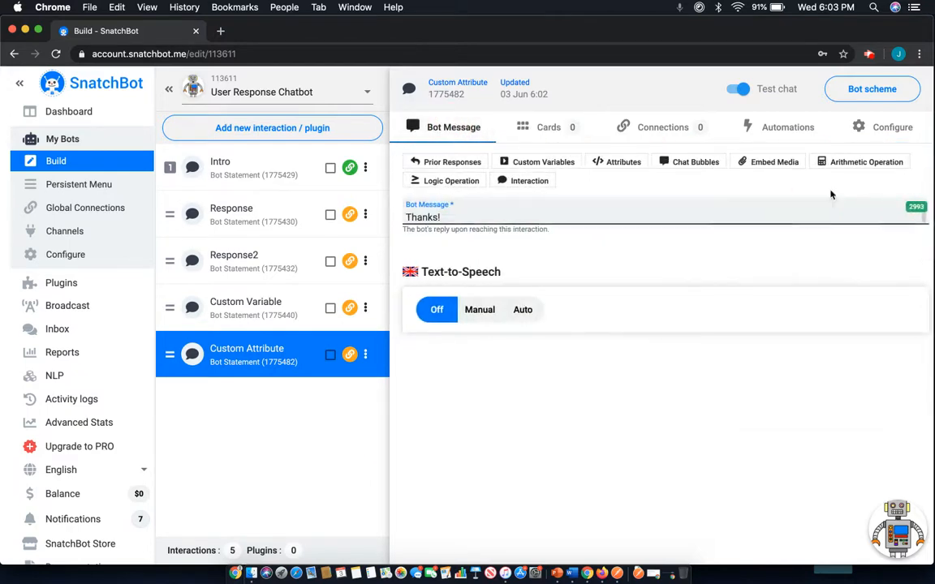
pyautogui.click(875, 127)
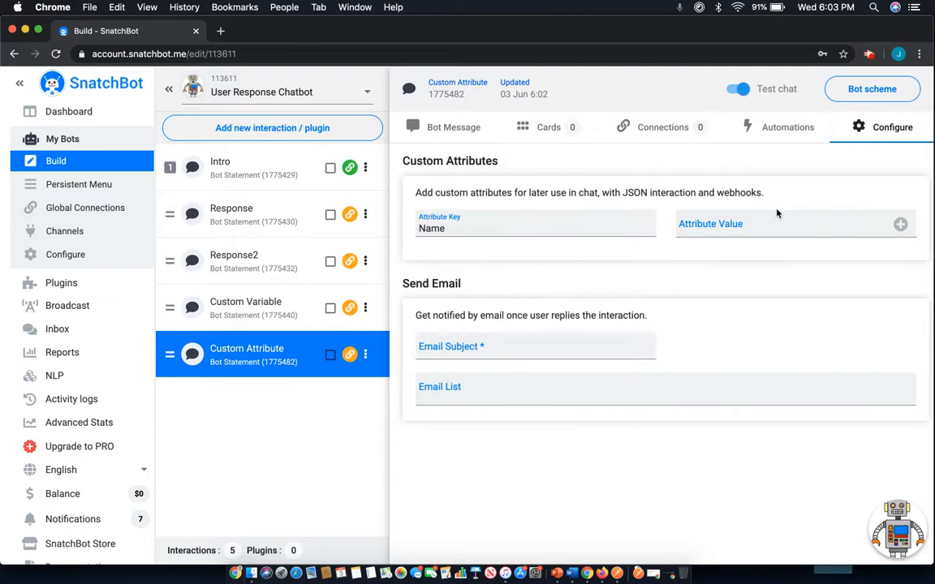
pyautogui.click(410, 127)
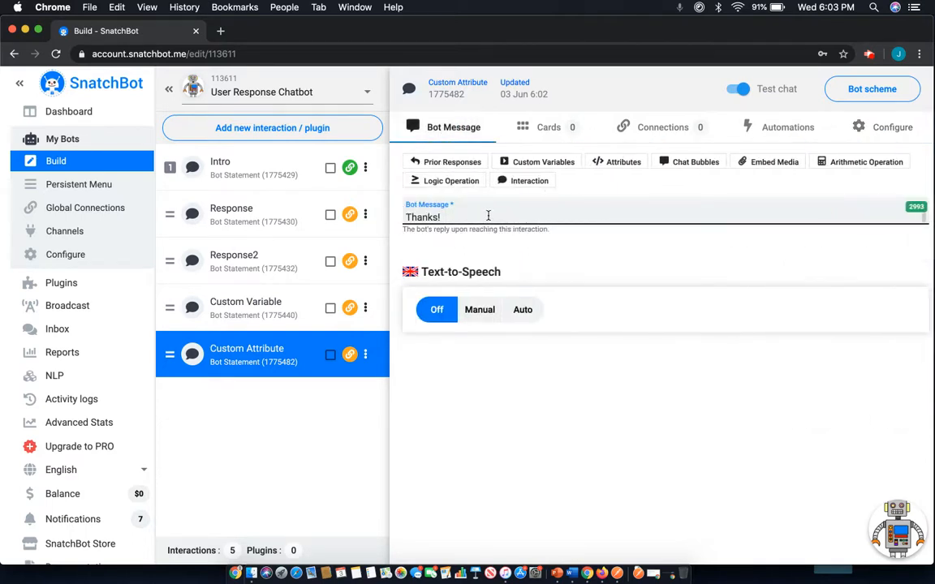
pyautogui.click(446, 165)
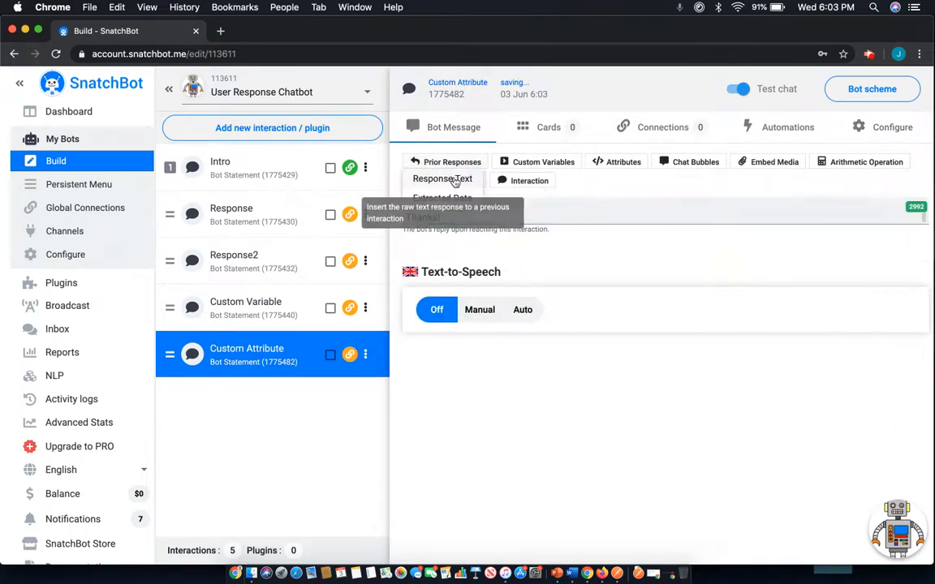
pyautogui.click(442, 179)
pyautogui.moveTo(629, 216); pyautogui.dragTo(439, 218)
pyautogui.press('super+c')
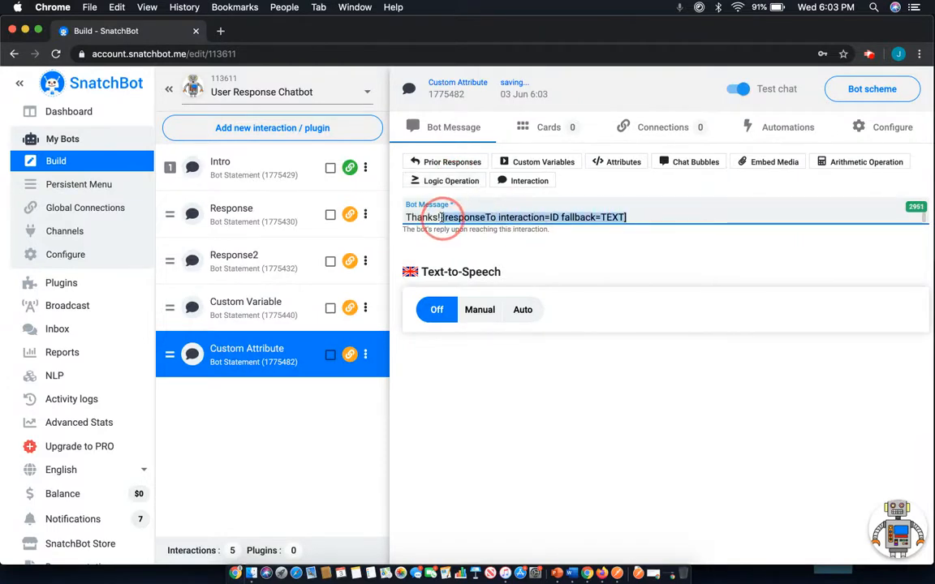
pyautogui.press('BackSpace')
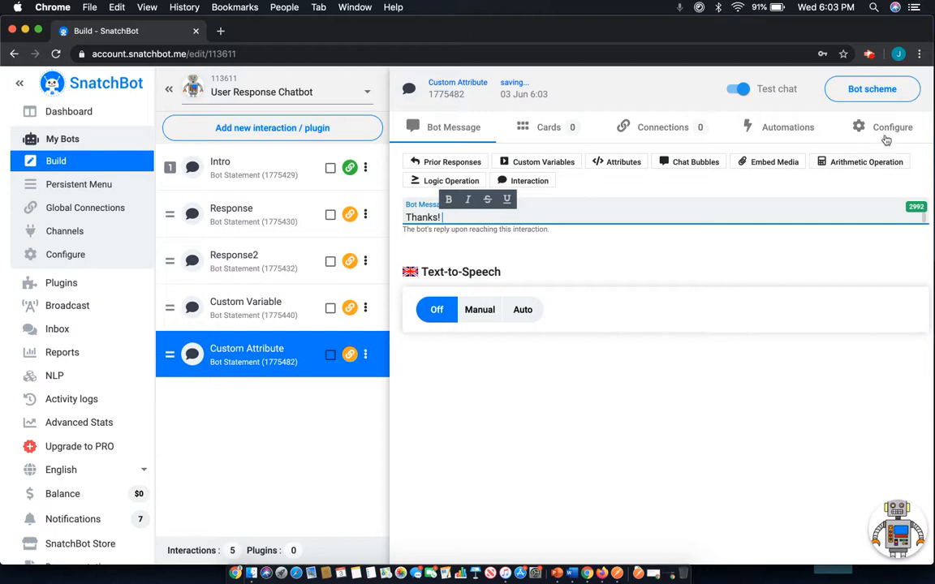
pyautogui.click(881, 128)
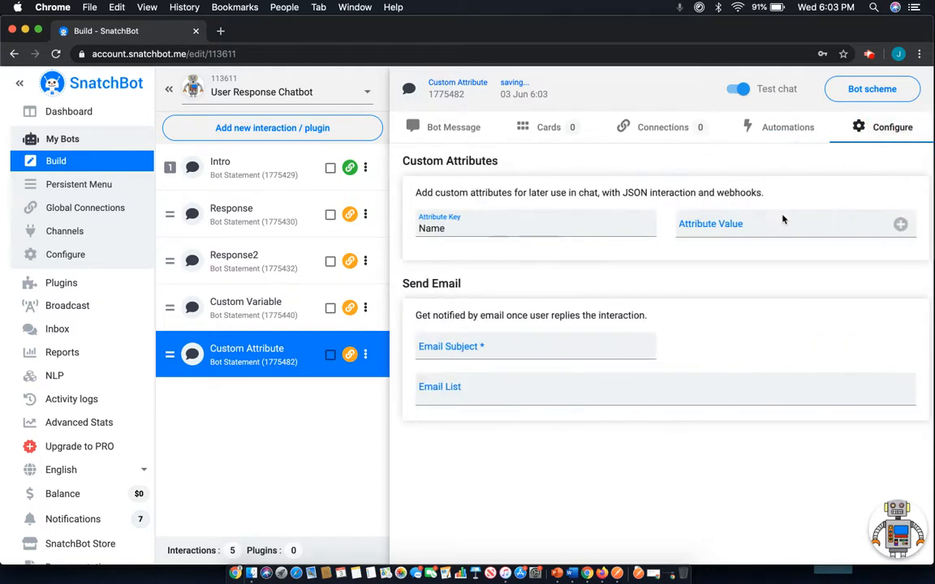
pyautogui.click(703, 228)
pyautogui.press('super+v')
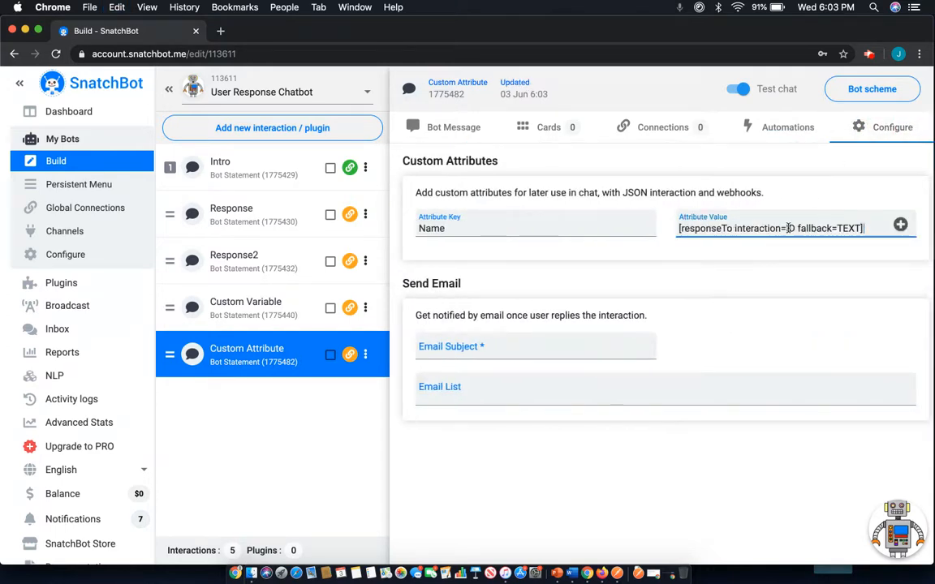
# Set the interaction ID in the Name attribute's value placeholder to 1775429.
pyautogui.click(794, 228)
pyautogui.press('BackSpace')
pyautogui.press('BackSpace')
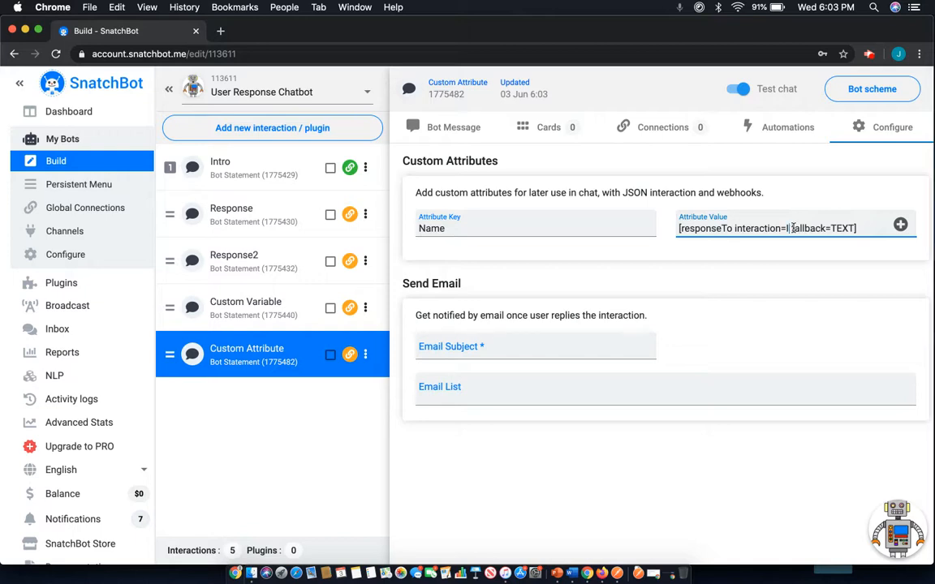
pyautogui.write('1775429')
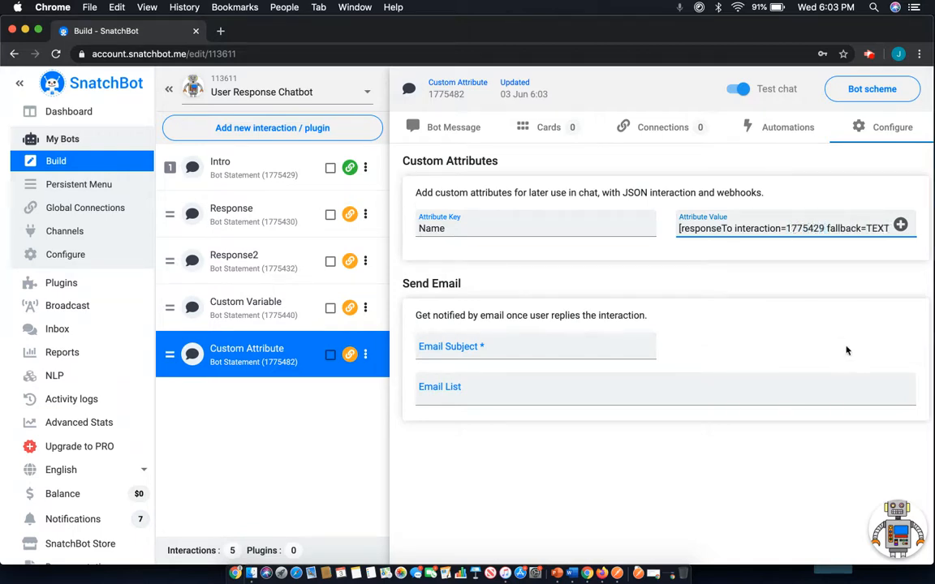
pyautogui.click(816, 274)
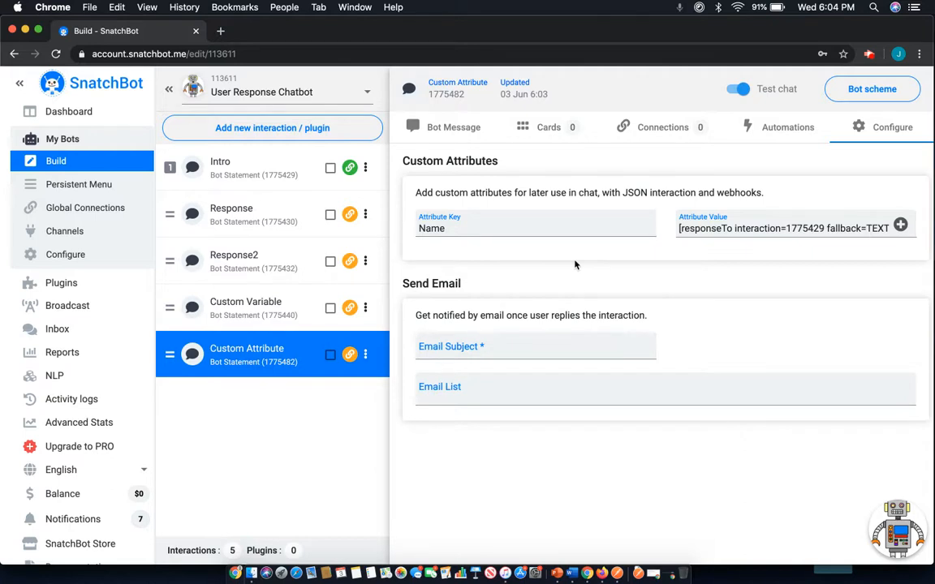
# Add a new Bot Statement interaction named Show.
pyautogui.click(299, 129)
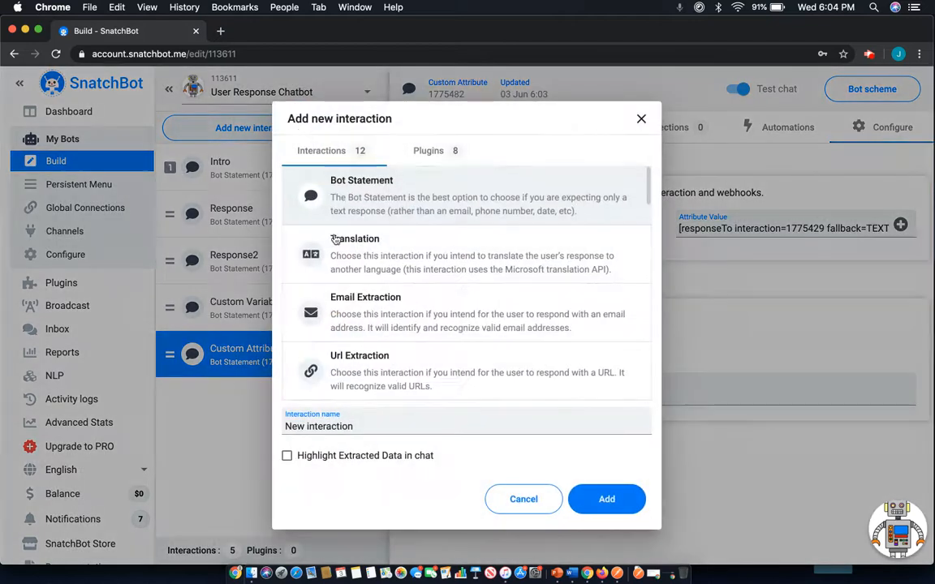
pyautogui.click(345, 423)
pyautogui.click(345, 423)
pyautogui.tripleClick(345, 423)
pyautogui.tripleClick(345, 423)
pyautogui.tripleClick(344, 424)
pyautogui.press('BackSpace')
pyautogui.press('BackSpace')
pyautogui.press('BackSpace')
pyautogui.press('BackSpace')
pyautogui.press('BackSpace')
pyautogui.press('BackSpace')
pyautogui.press('BackSpace')
pyautogui.press('BackSpace')
pyautogui.press('BackSpace')
pyautogui.press('BackSpace')
pyautogui.press('BackSpace')
pyautogui.press('BackSpace')
pyautogui.press('BackSpace')
pyautogui.press('BackSpace')
pyautogui.press('BackSpace')
pyautogui.write('Show')
pyautogui.press('Return')
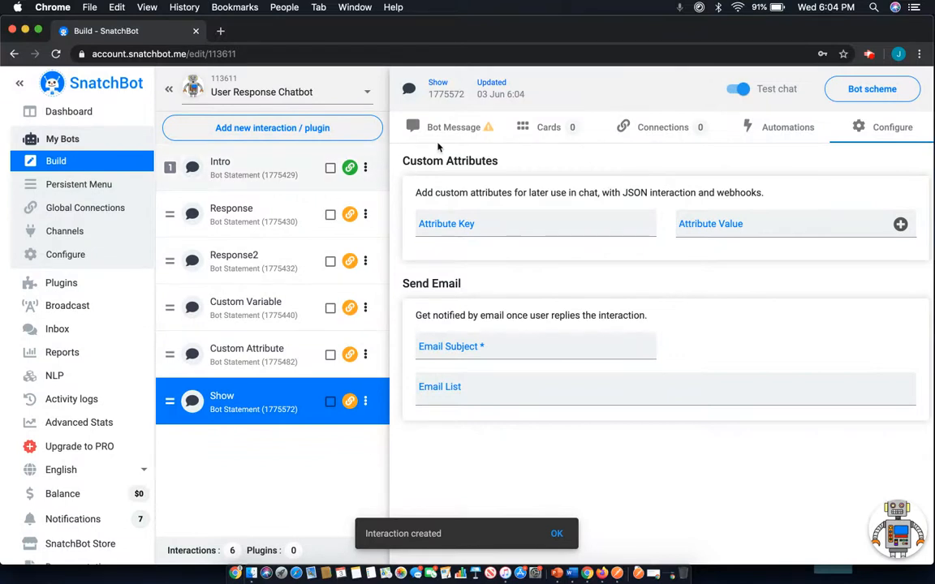
# Enter [extractedData interaction=1775429] as the first line of the Show interaction's bot message.
pyautogui.click(442, 128)
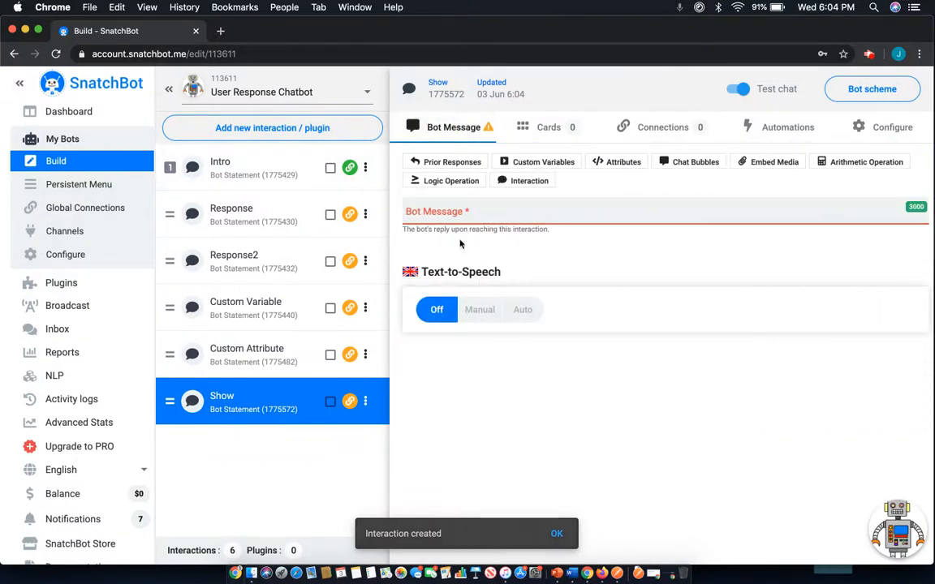
pyautogui.click(451, 212)
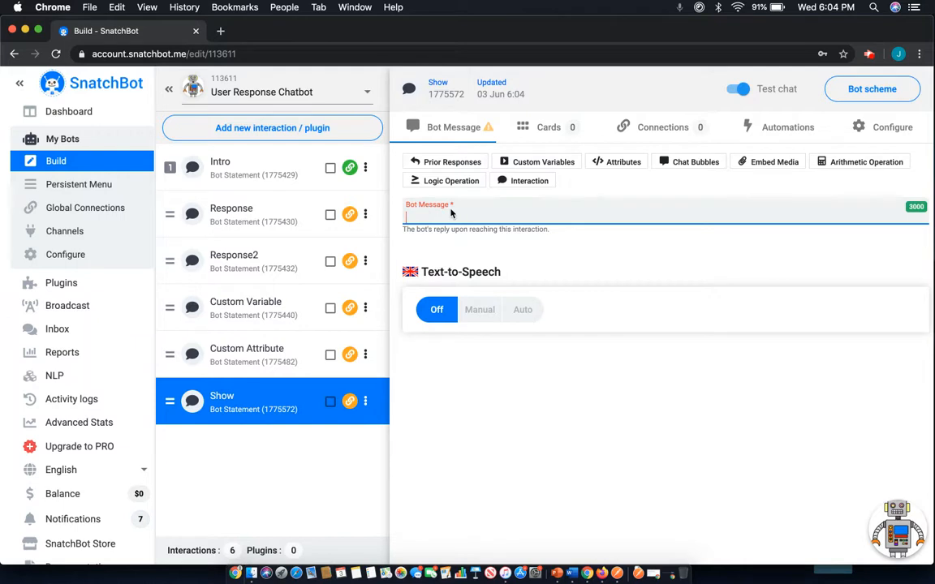
pyautogui.write('{extract')
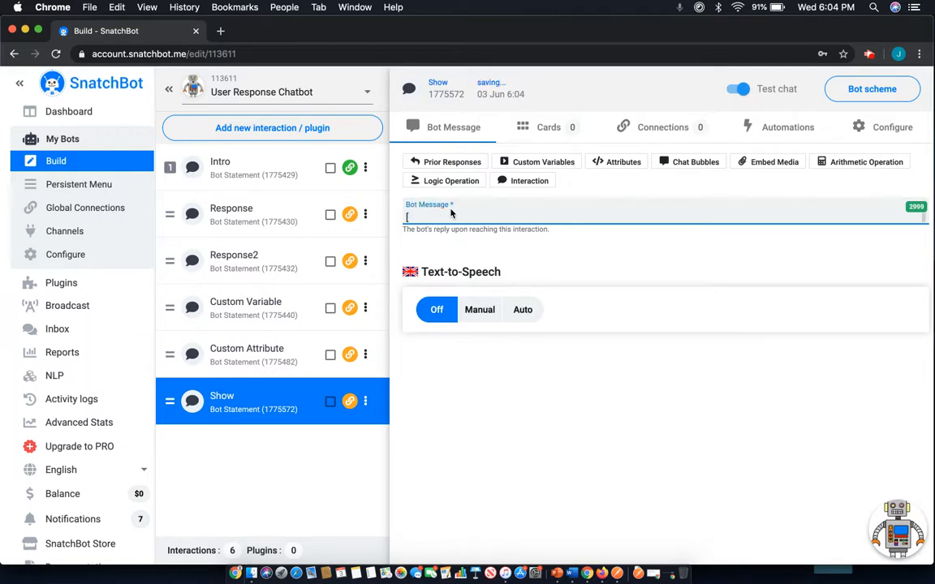
pyautogui.write('edData interaction=')
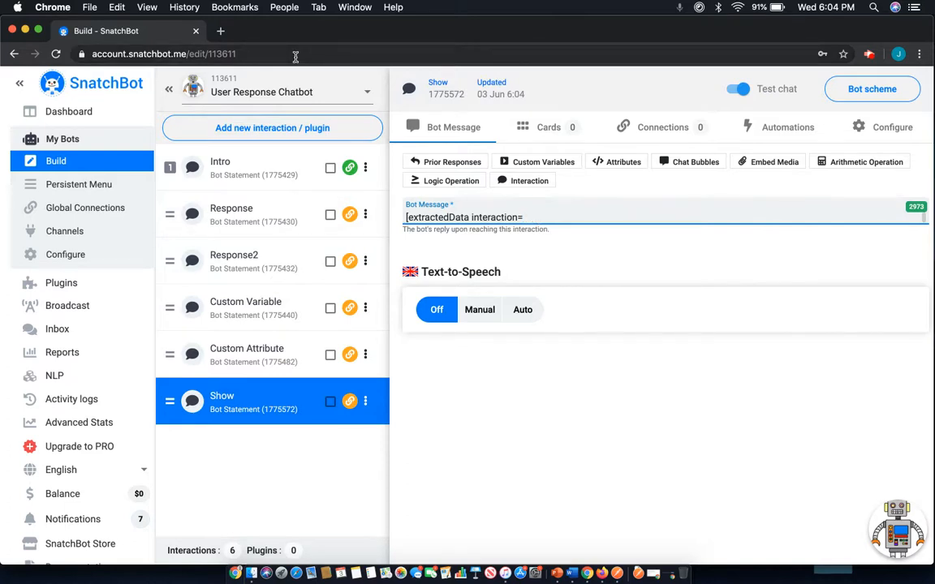
pyautogui.write('1775429]')
# Add a Get Value custom variable placeholder with the key Name on the second line of the Show message.
pyautogui.press('Return')
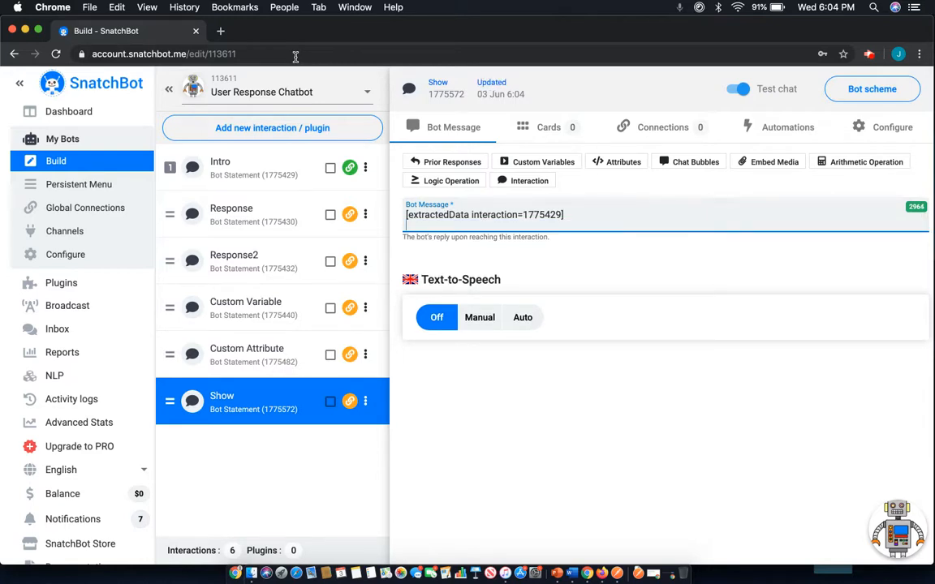
pyautogui.write('[')
pyautogui.press('BackSpace')
pyautogui.press('BackSpace')
pyautogui.click(505, 162)
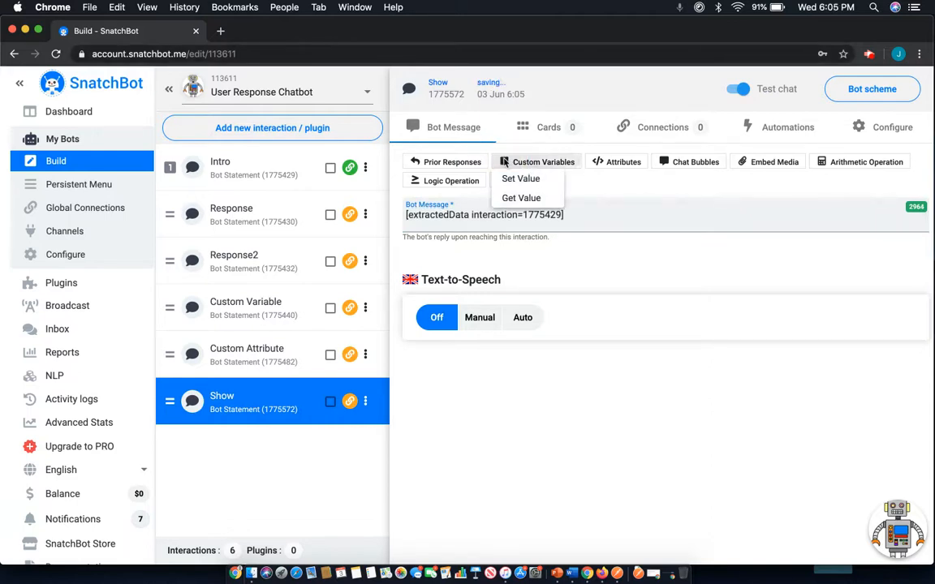
pyautogui.click(521, 200)
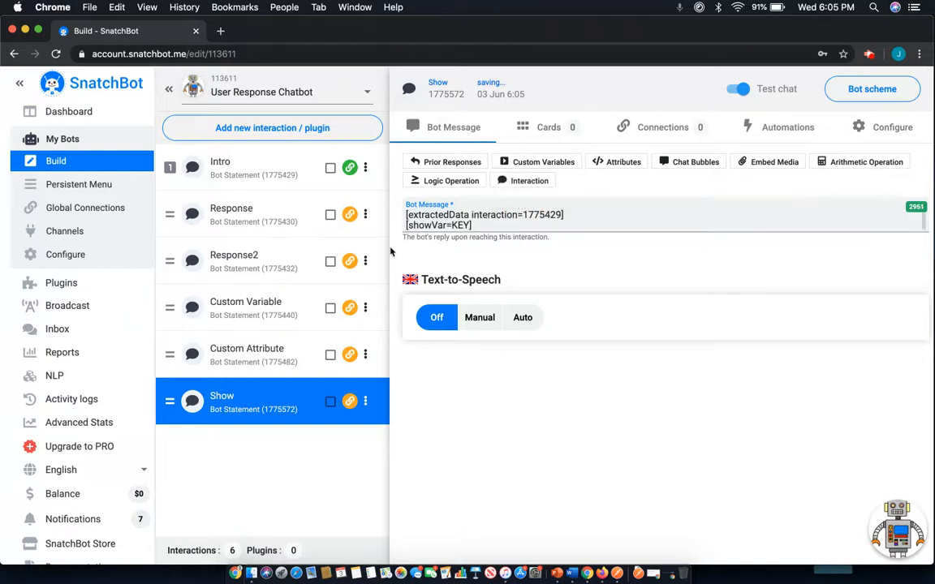
pyautogui.doubleClick(461, 225)
pyautogui.write('Name')
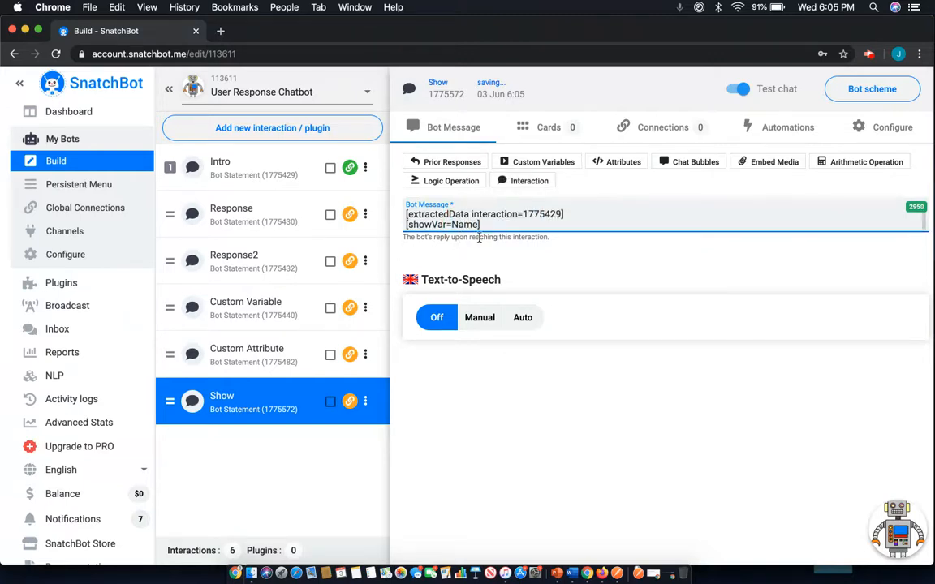
# Add a Get Attribute placeholder for the attribute Name on the third line of the Show message.
pyautogui.press('Return')
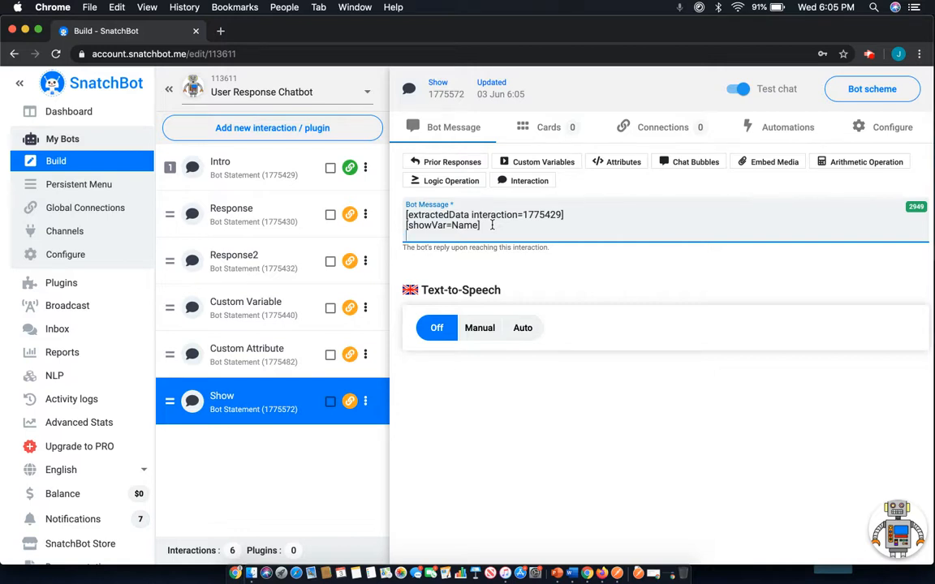
pyautogui.click(620, 162)
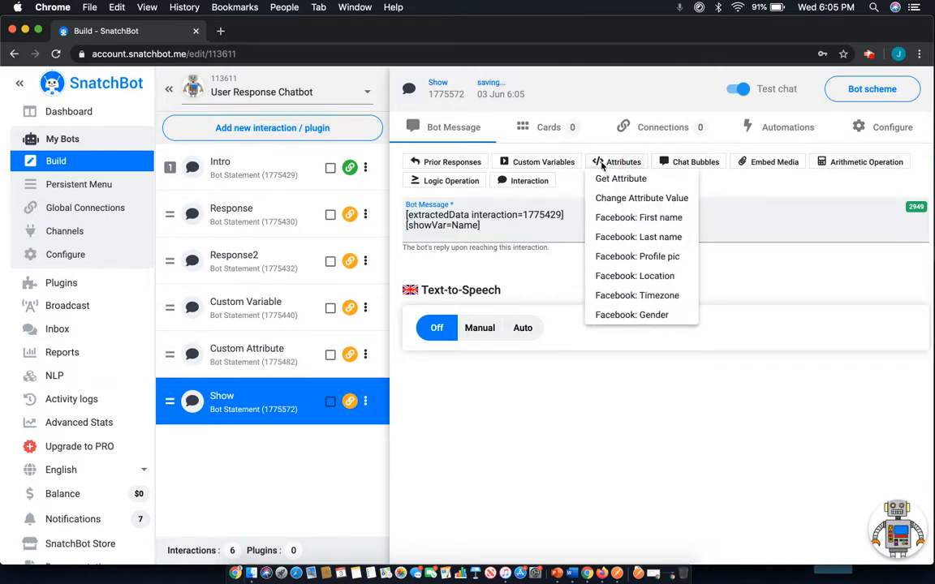
pyautogui.click(620, 178)
pyautogui.doubleClick(461, 236)
pyautogui.write('Name')
pyautogui.click(532, 276)
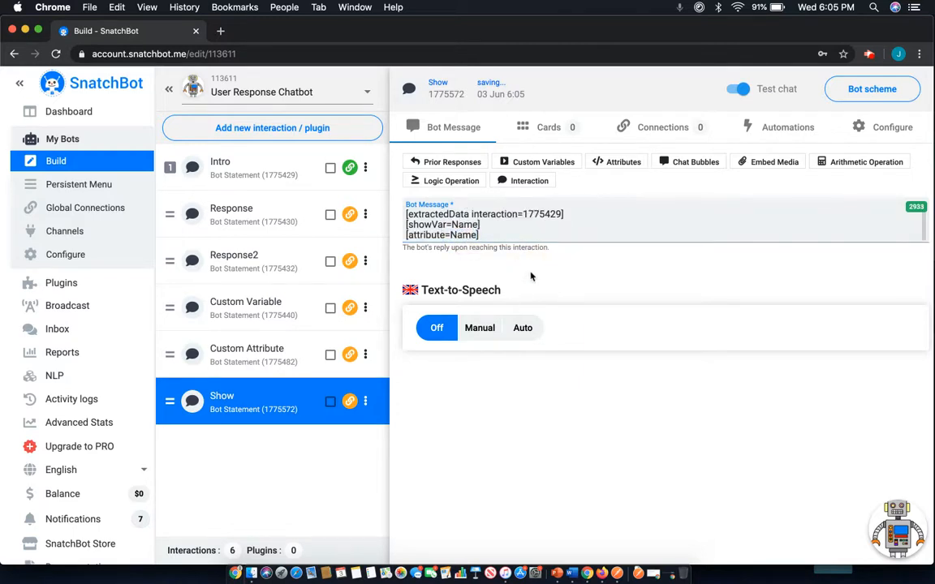